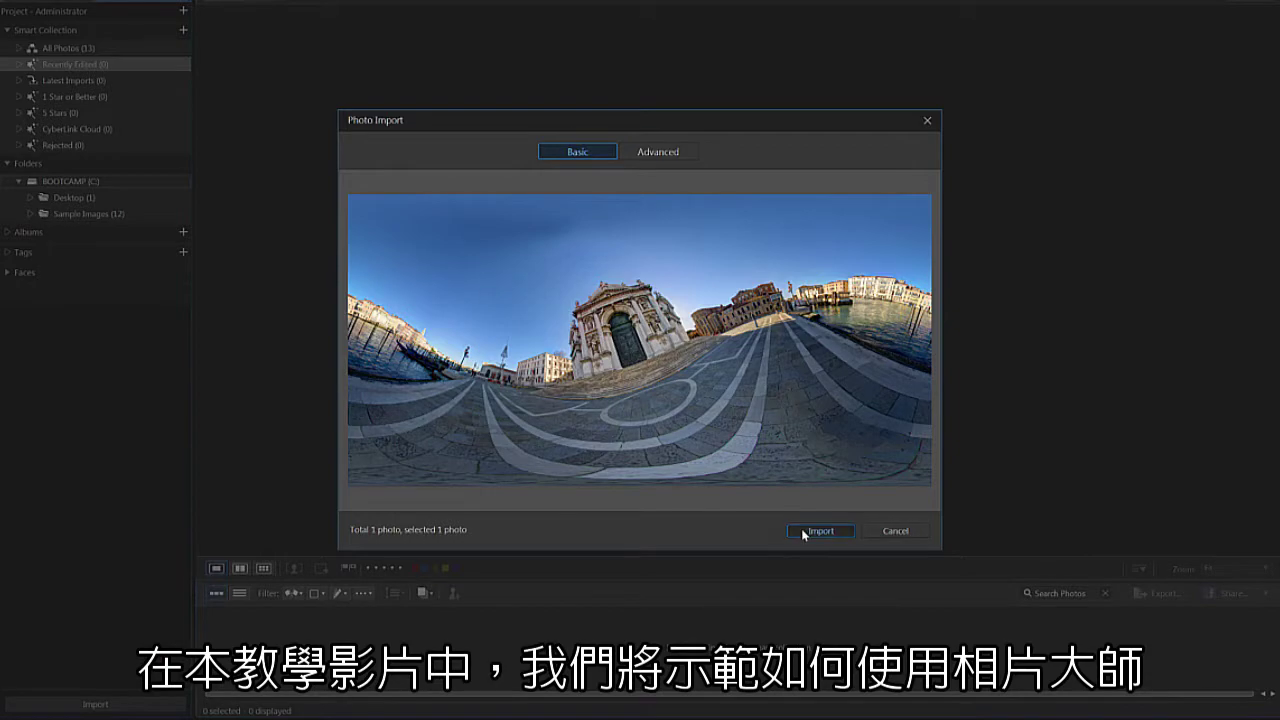
# Import the selected 360° photo of the church square into the library.
pyautogui.click(803, 531)
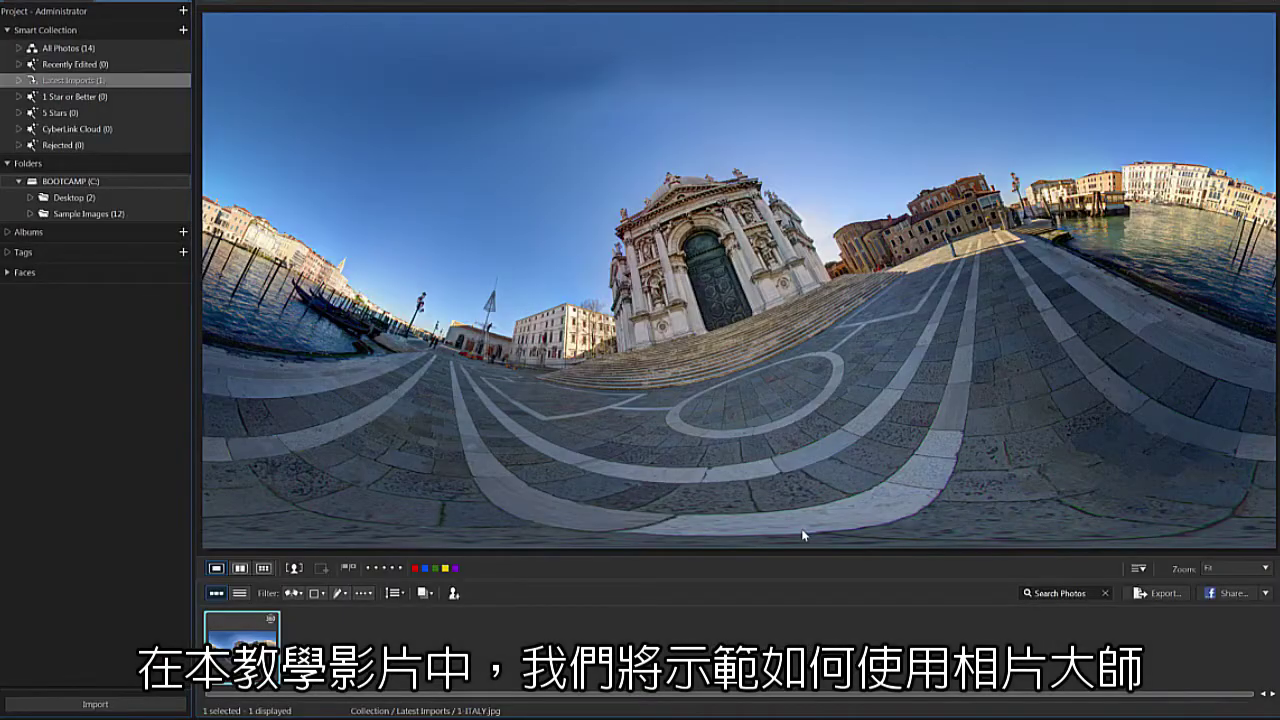
pyautogui.doubleClick(803, 535)
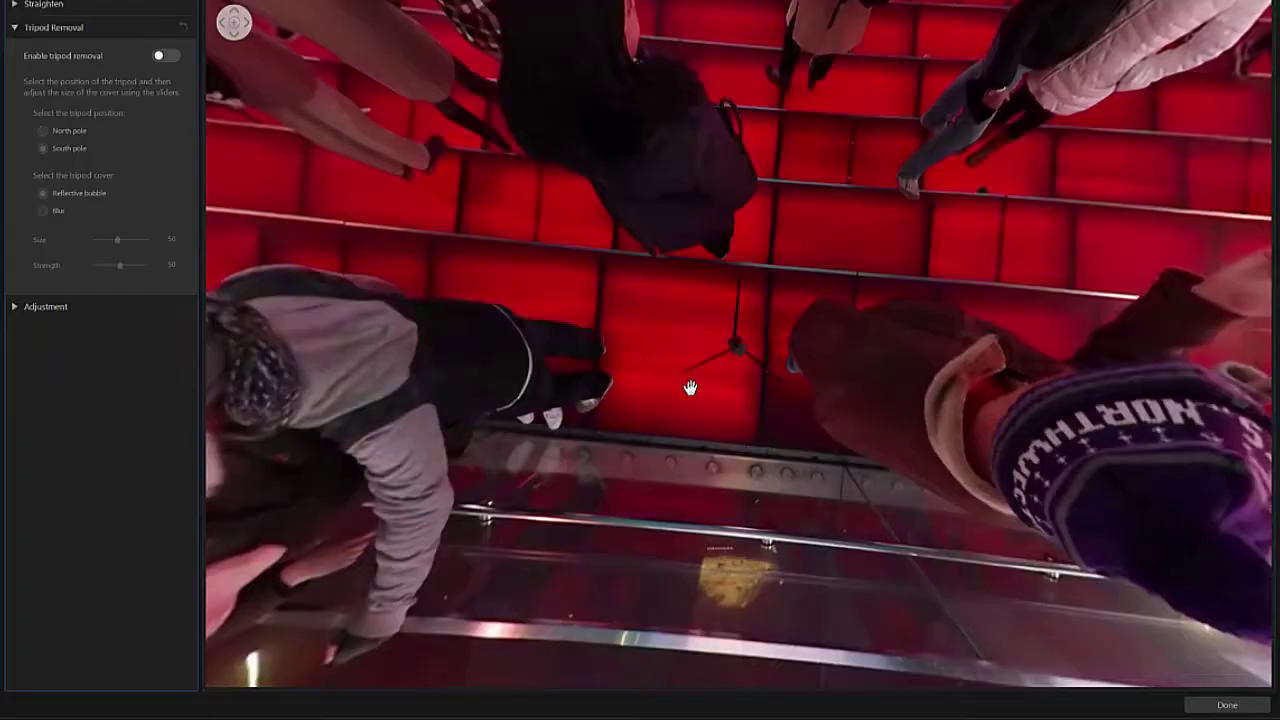
# Enable tripod removal for the 360° photo of the crowd on the red steps.
pyautogui.click(166, 56)
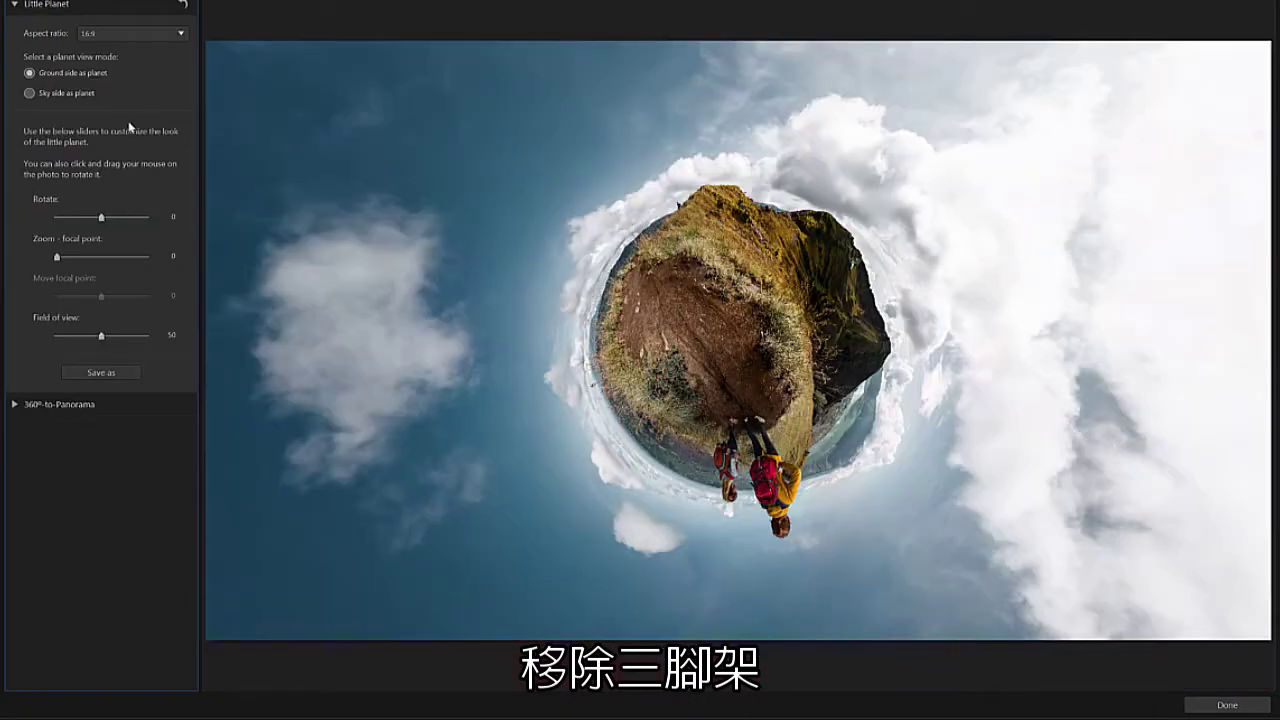
# Set the little planet view mode to Sky side as planet.
pyautogui.click(29, 94)
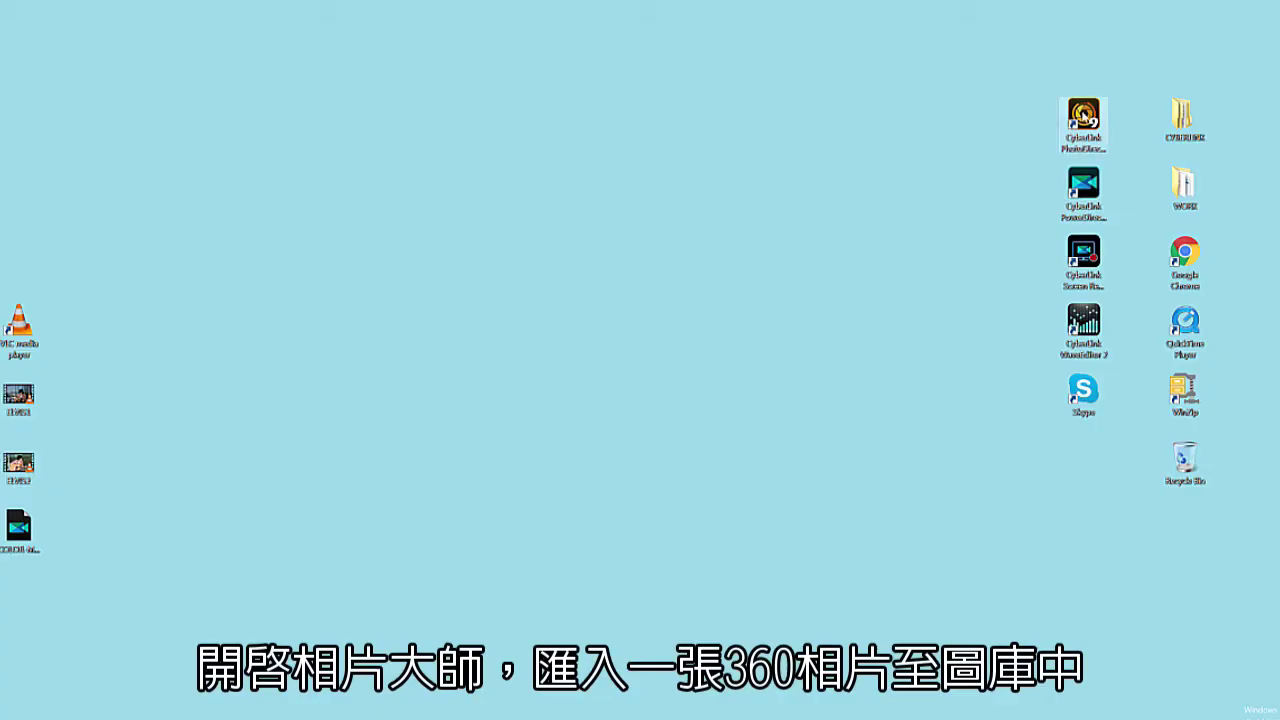
# Launch PhotoDirector and import the 360° photo 1-ITALY.jpg into the library.
pyautogui.doubleClick(1083, 118)
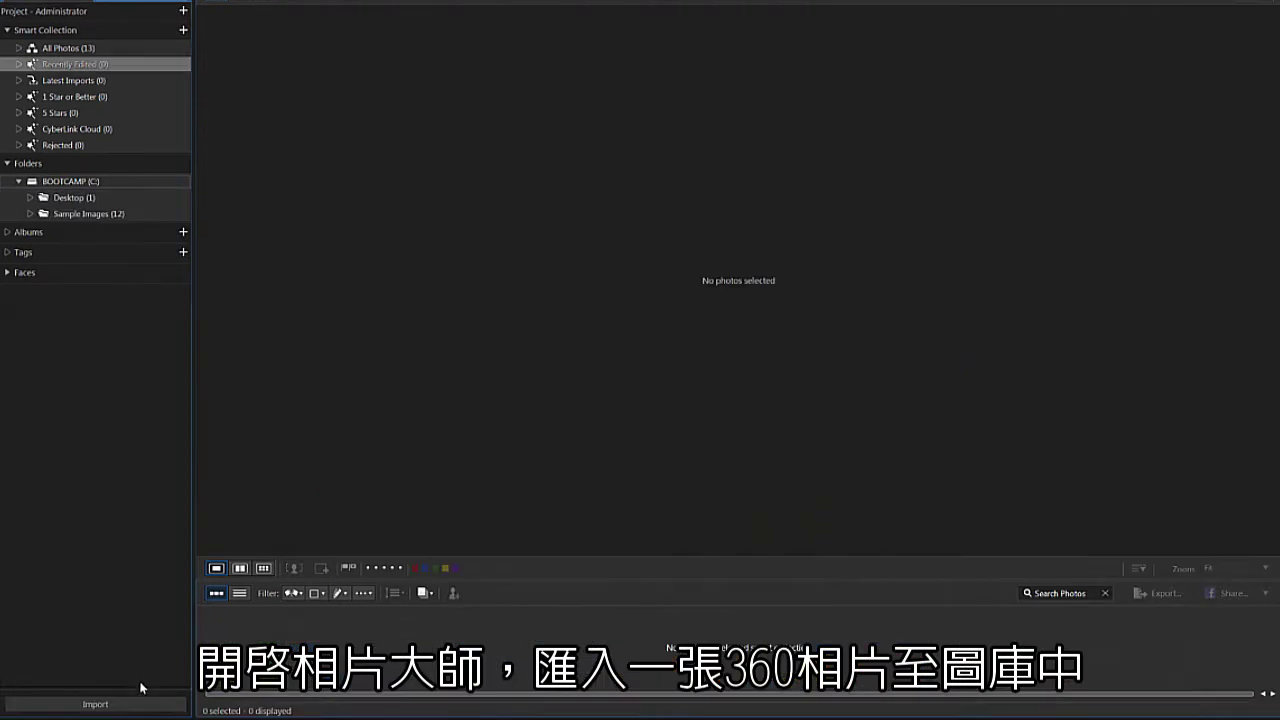
pyautogui.click(145, 708)
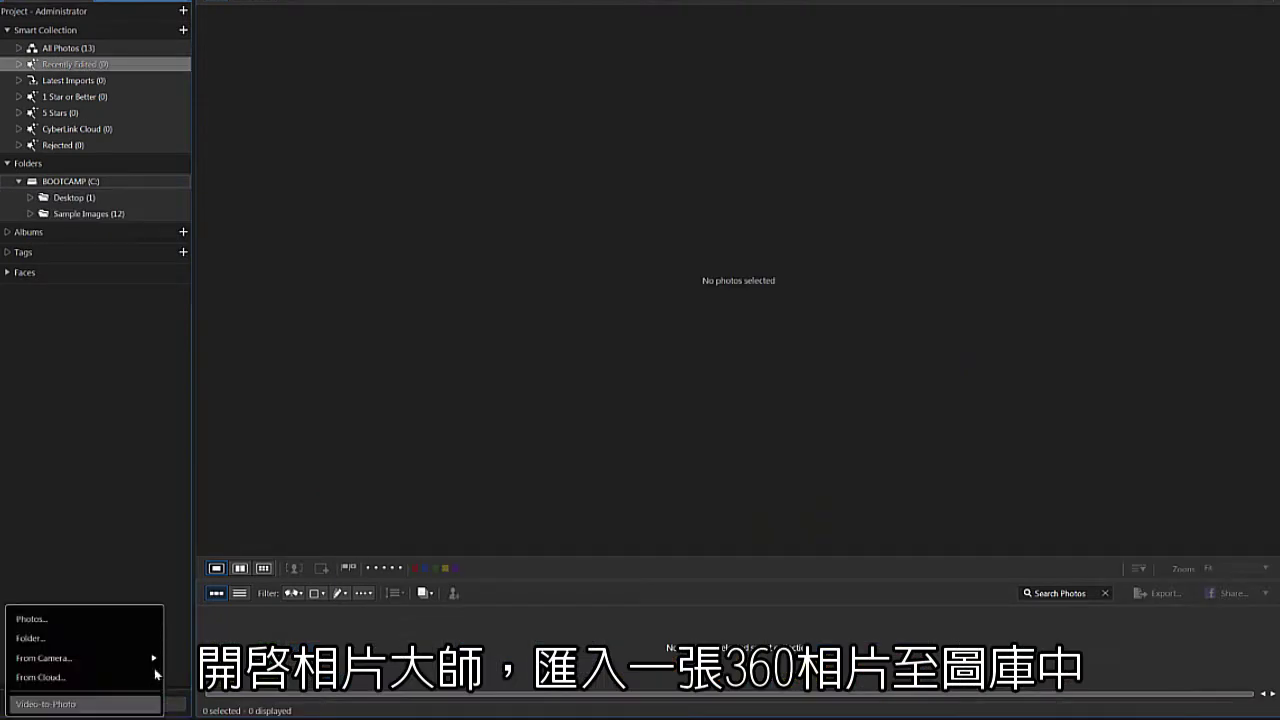
pyautogui.click(148, 620)
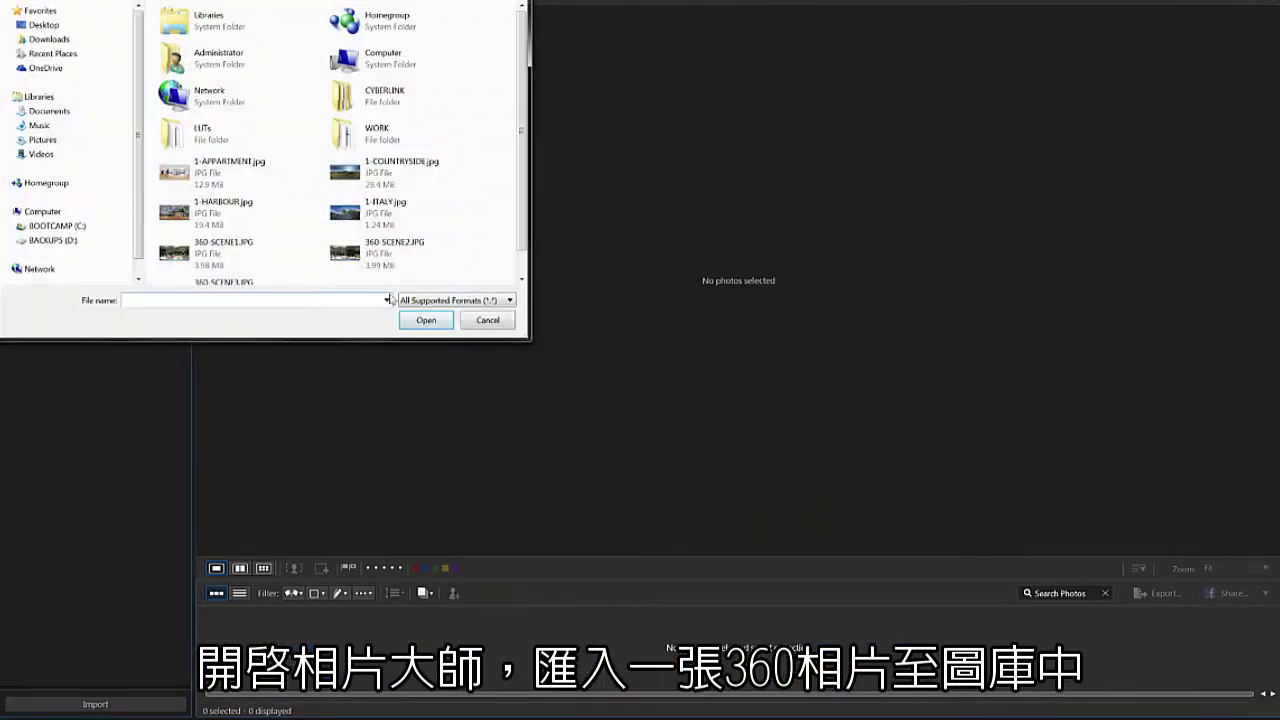
pyautogui.doubleClick(420, 220)
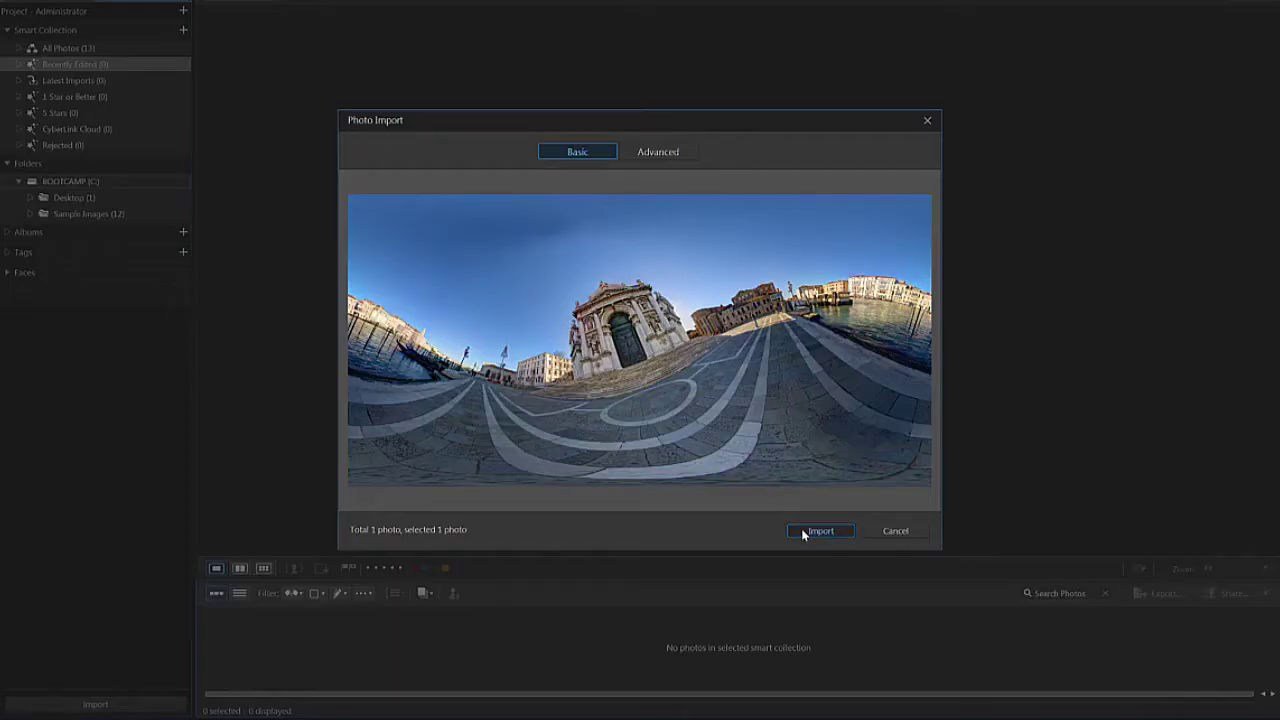
pyautogui.click(819, 531)
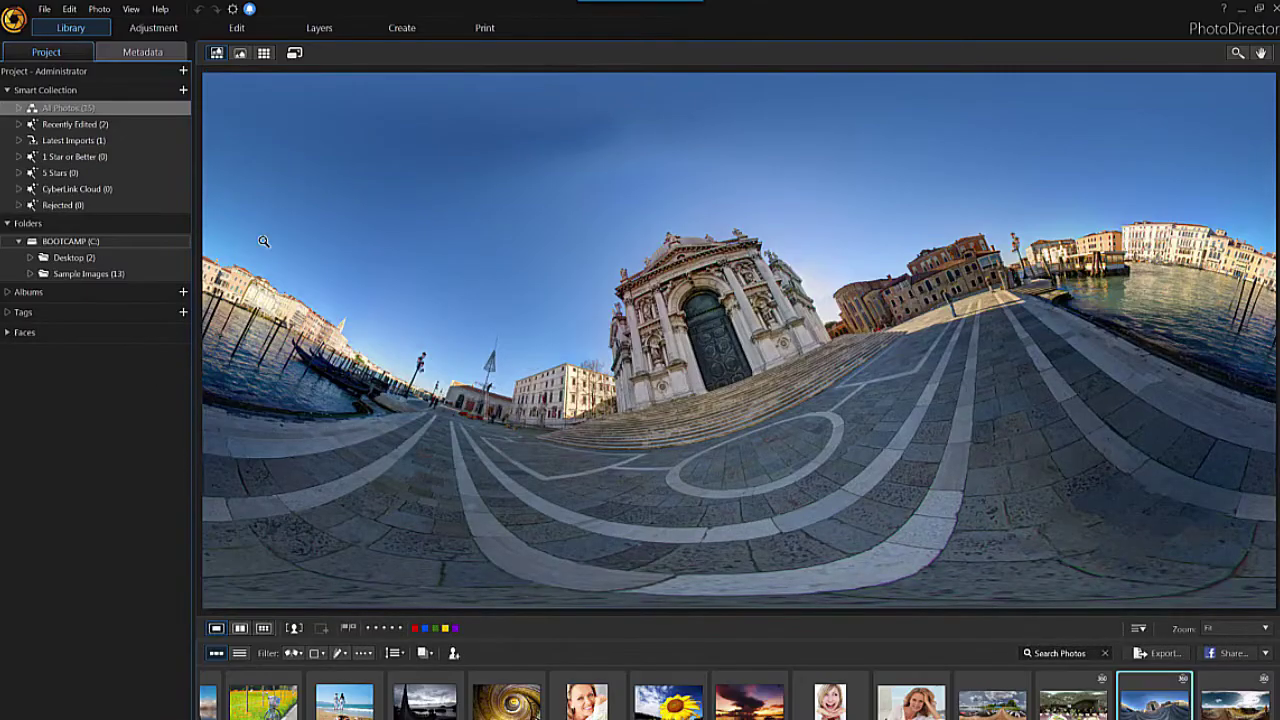
# Open the Italy 360° photo for editing and start the Straighten tool of the 360º Photo Editor.
pyautogui.click(272, 32)
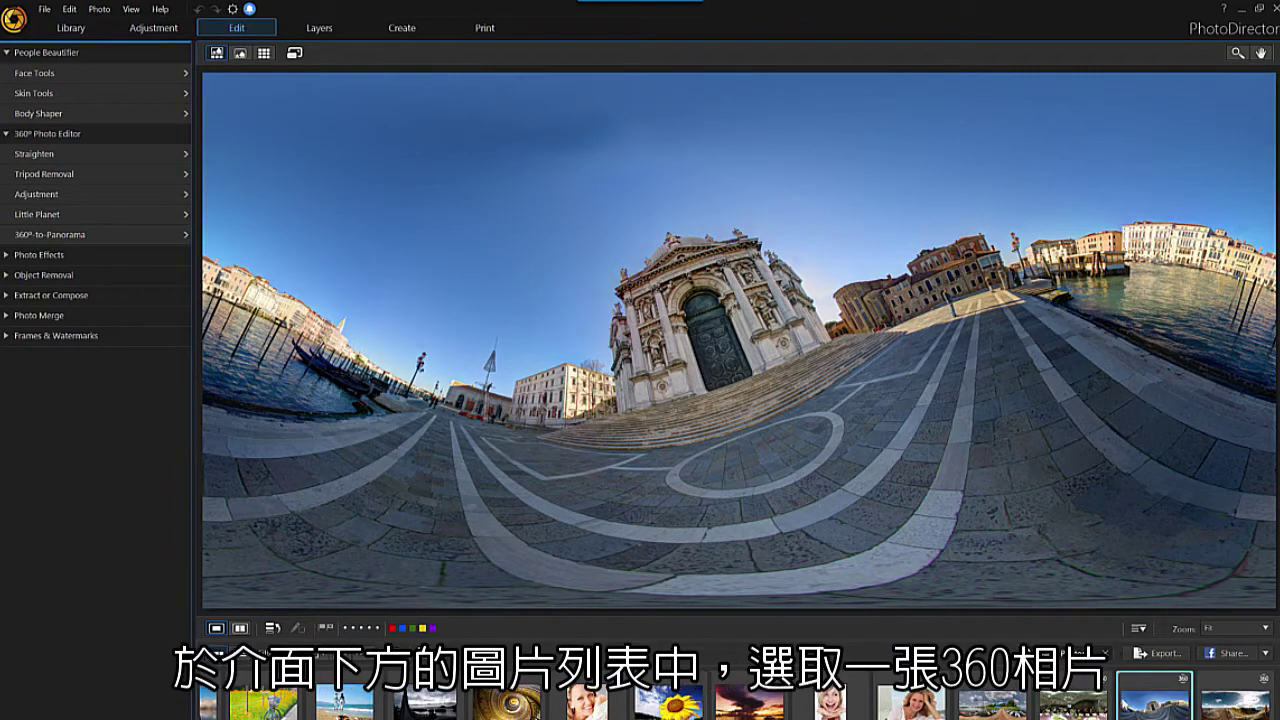
pyautogui.click(1148, 708)
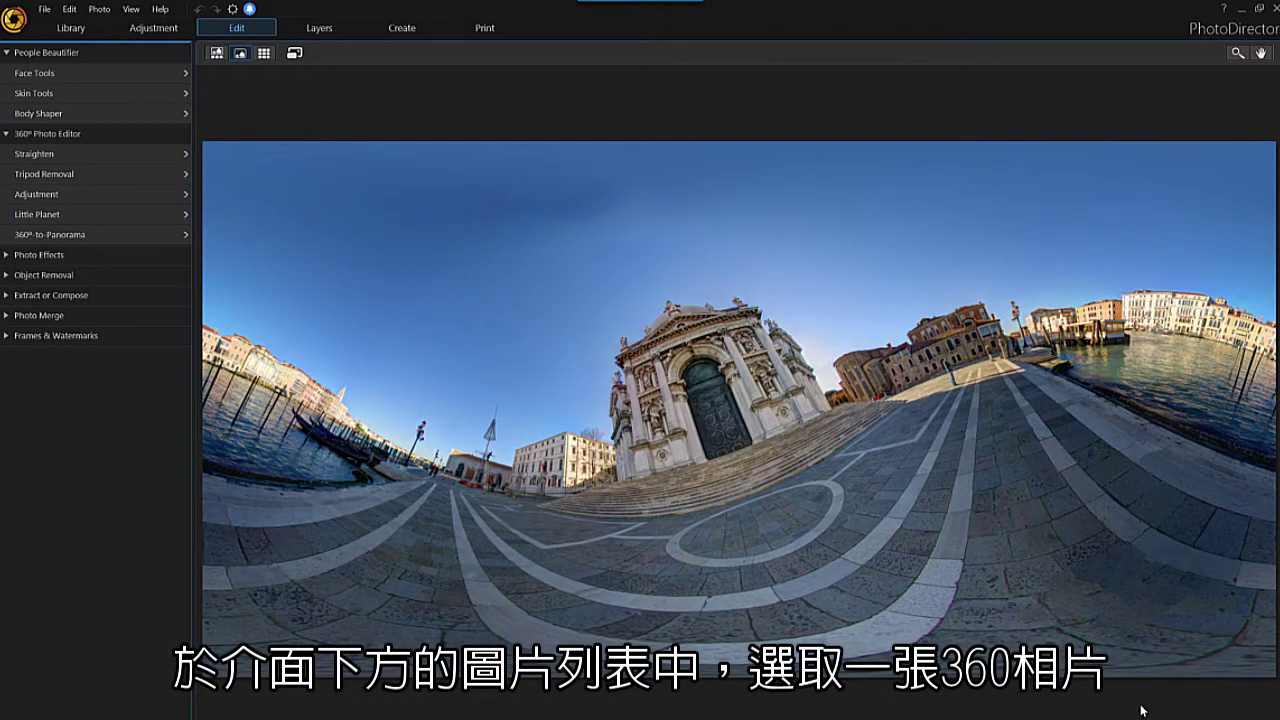
pyautogui.click(47, 133)
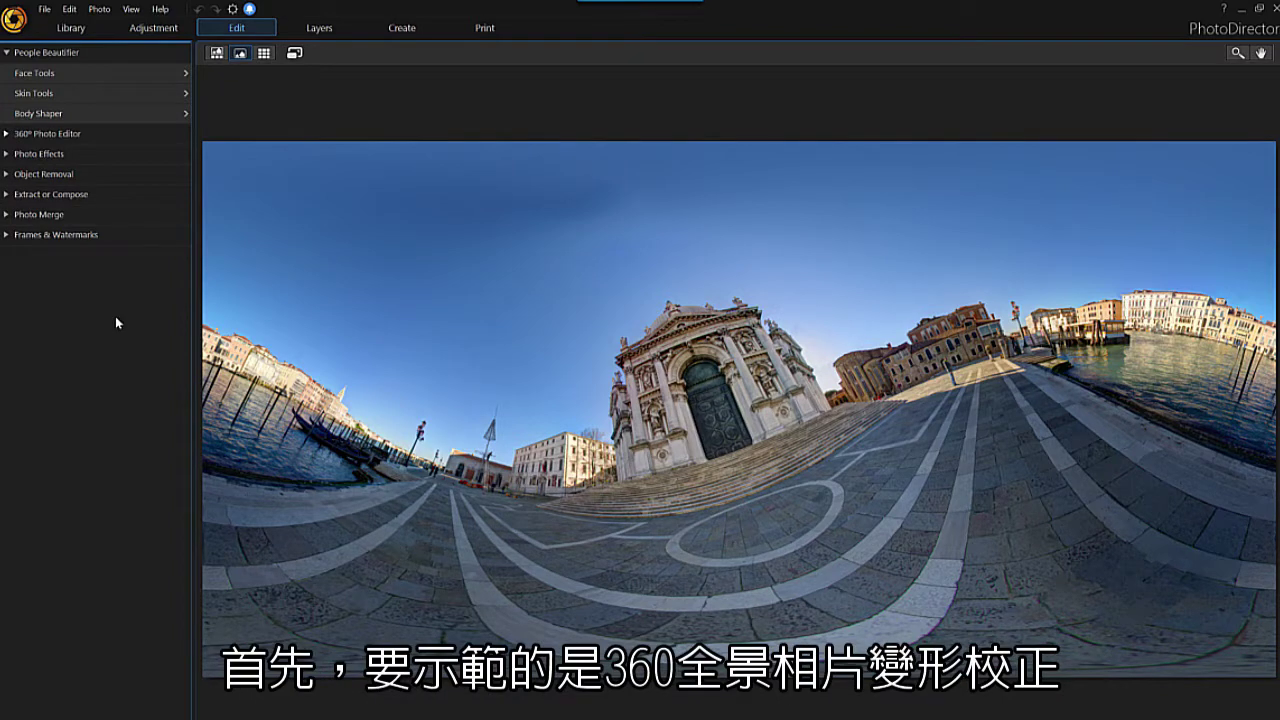
pyautogui.click(138, 133)
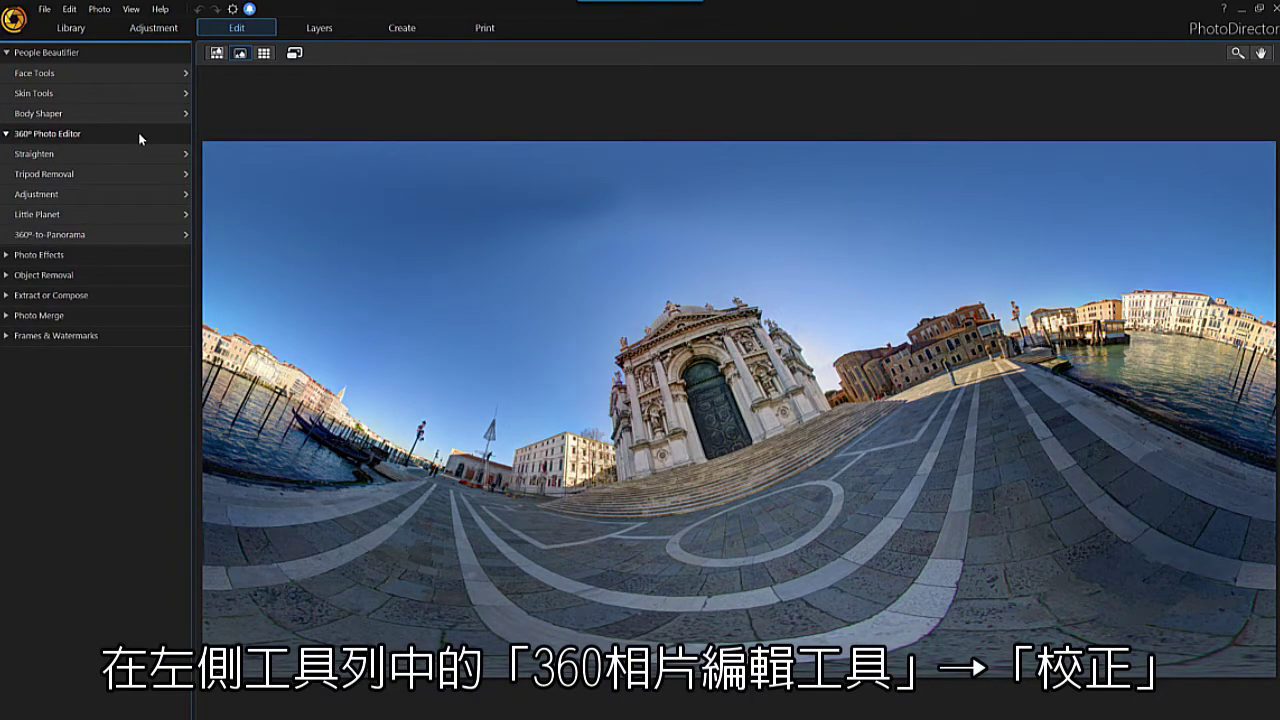
pyautogui.click(123, 152)
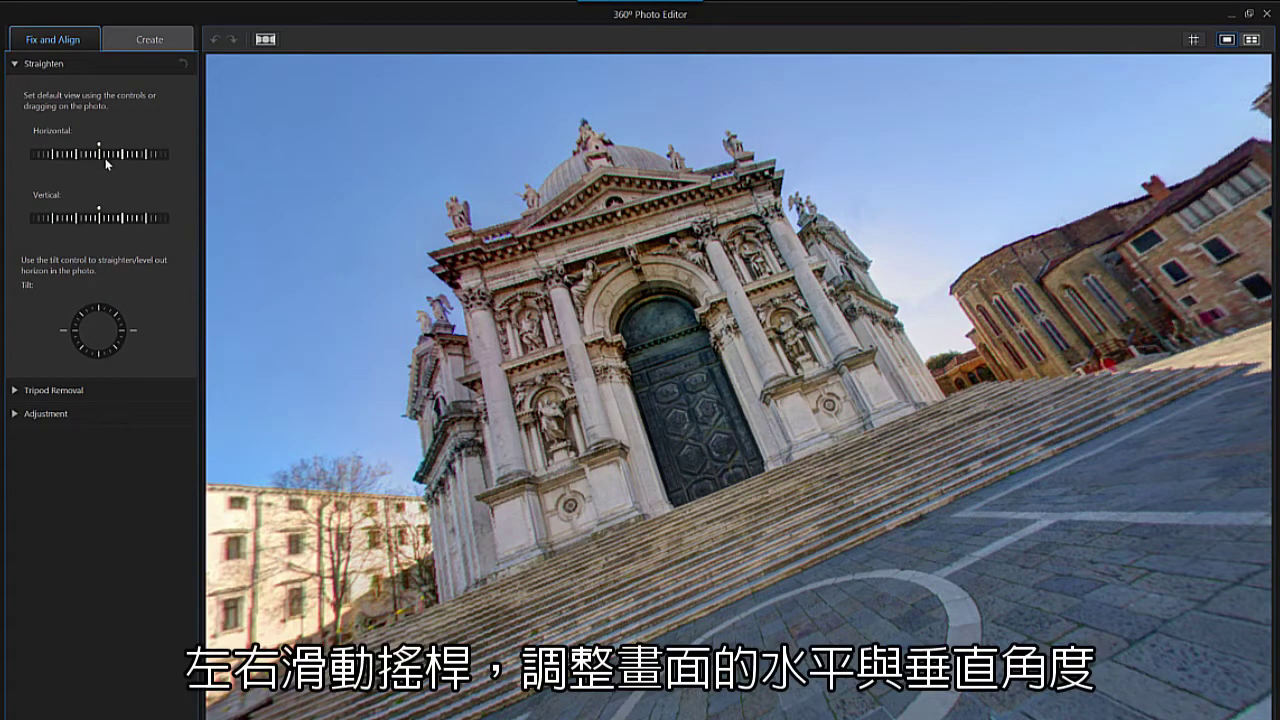
# Straighten the church facade by adjusting the default view's horizontal angle, vertical angle and tilt.
pyautogui.moveTo(99, 154)
pyautogui.mouseDown()
pyautogui.moveTo(110, 153)
pyautogui.moveTo(97, 150)
pyautogui.mouseUp()
pyautogui.moveTo(98, 217); pyautogui.dragTo(99, 224)
pyautogui.moveTo(112, 344); pyautogui.dragTo(136, 350)
pyautogui.moveTo(732, 711); pyautogui.dragTo(775, 711)
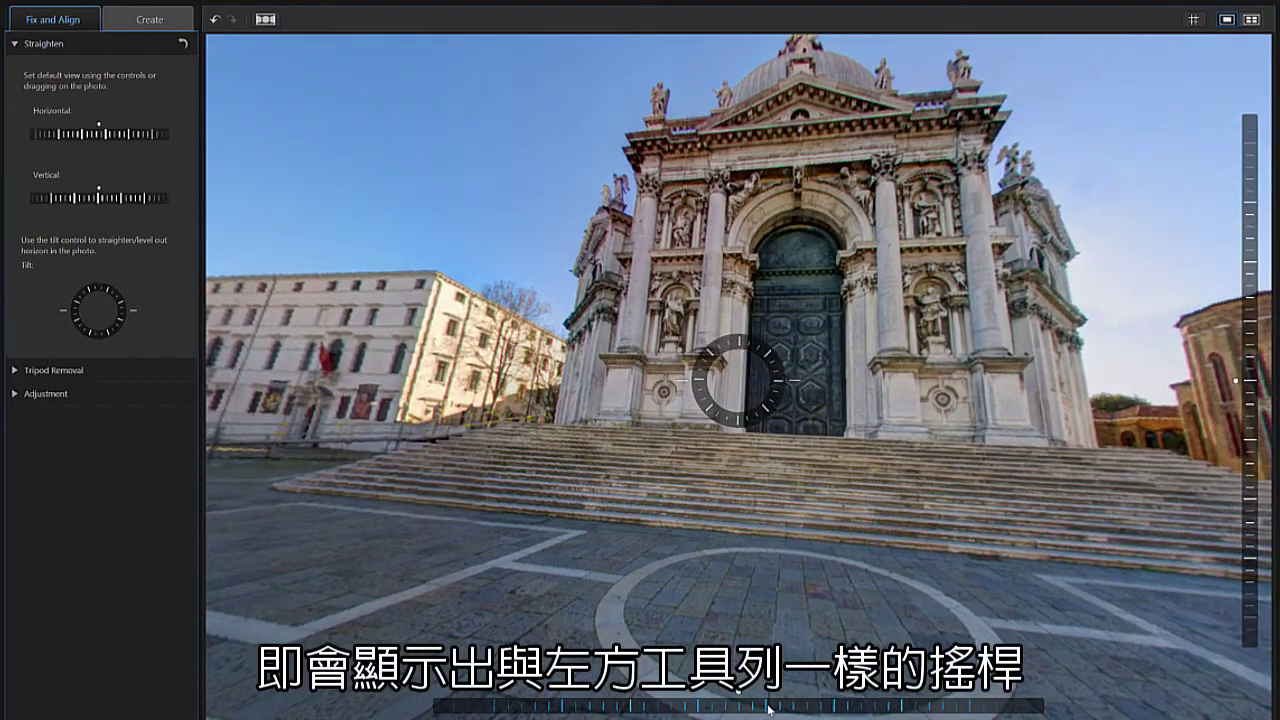
pyautogui.moveTo(1250, 380); pyautogui.dragTo(1249, 399)
pyautogui.moveTo(781, 396); pyautogui.dragTo(782, 393)
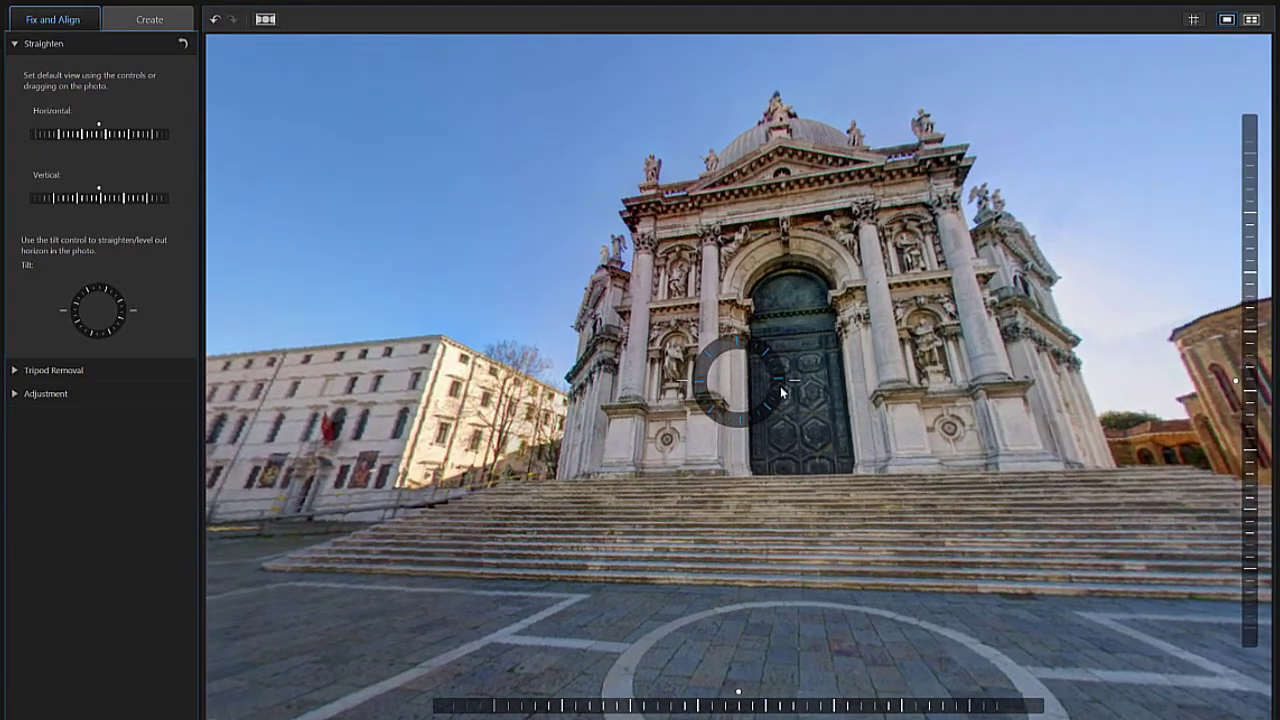
# Turn the default view toward the brick buildings beside the church, tilt it slightly upward and apply the straightening.
pyautogui.moveTo(650, 388); pyautogui.dragTo(889, 436)
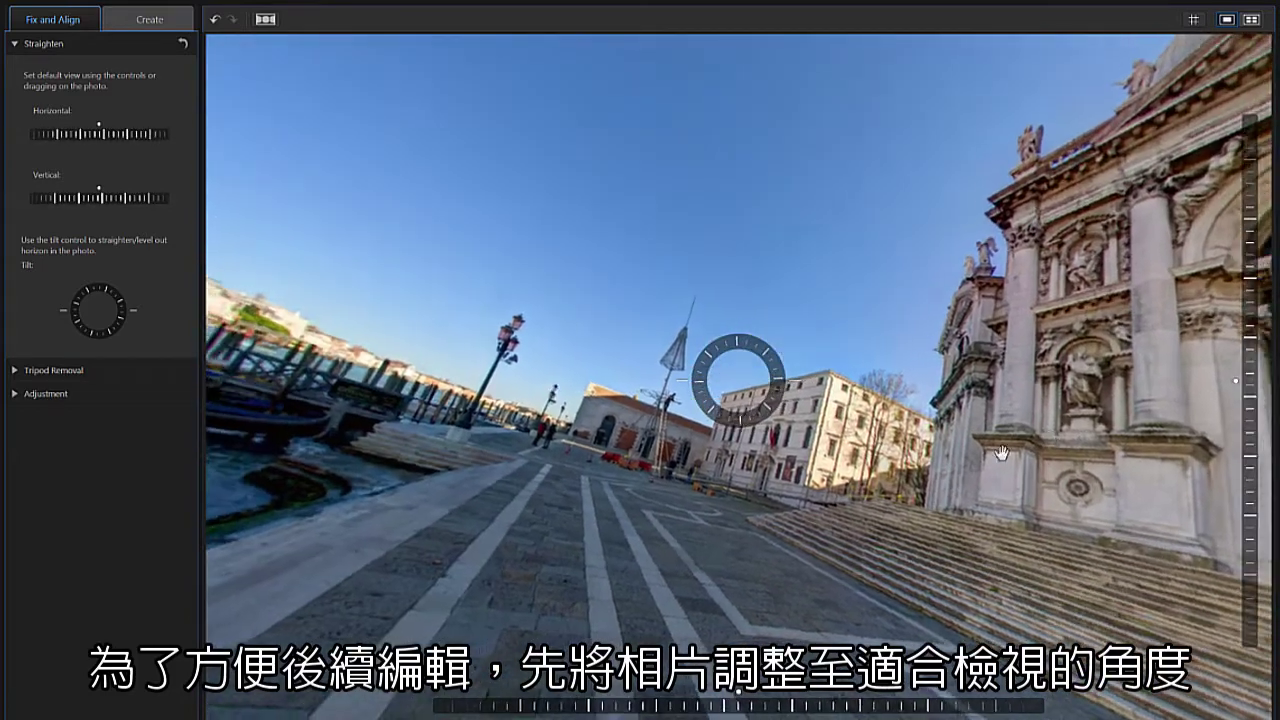
pyautogui.moveTo(607, 425); pyautogui.dragTo(873, 428)
pyautogui.moveTo(619, 455); pyautogui.dragTo(766, 434)
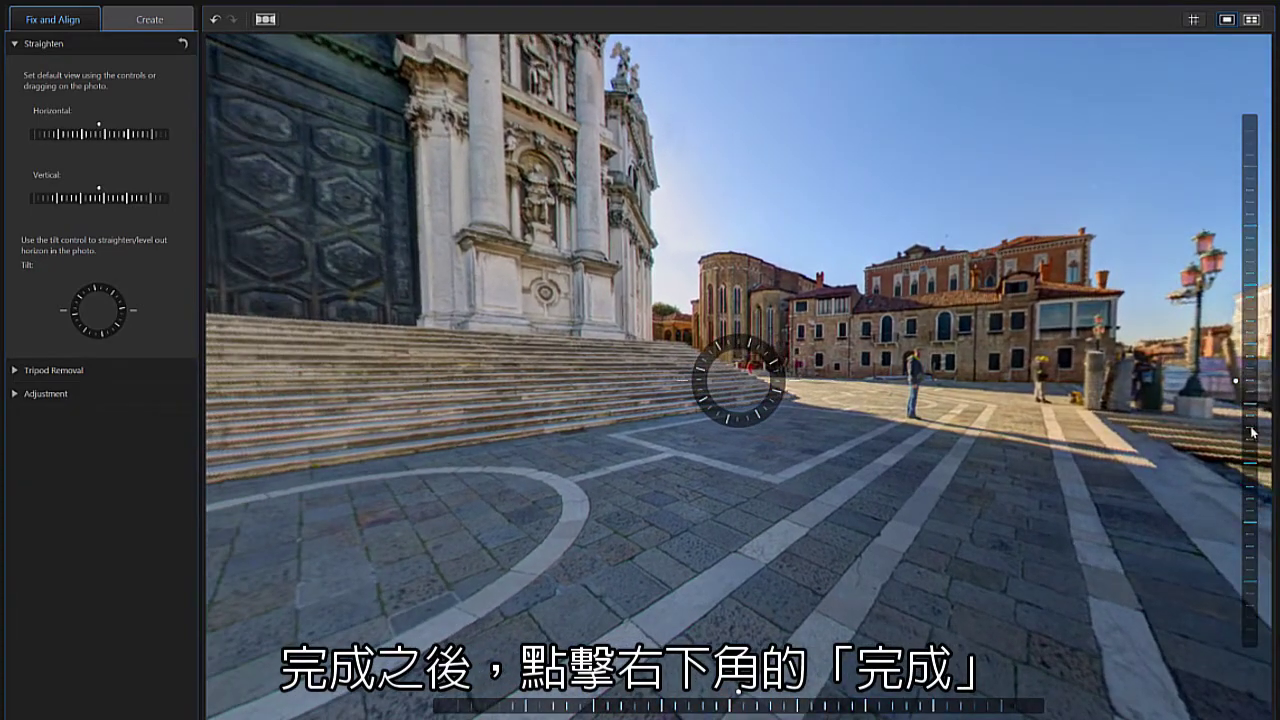
pyautogui.moveTo(1252, 432); pyautogui.dragTo(1261, 468)
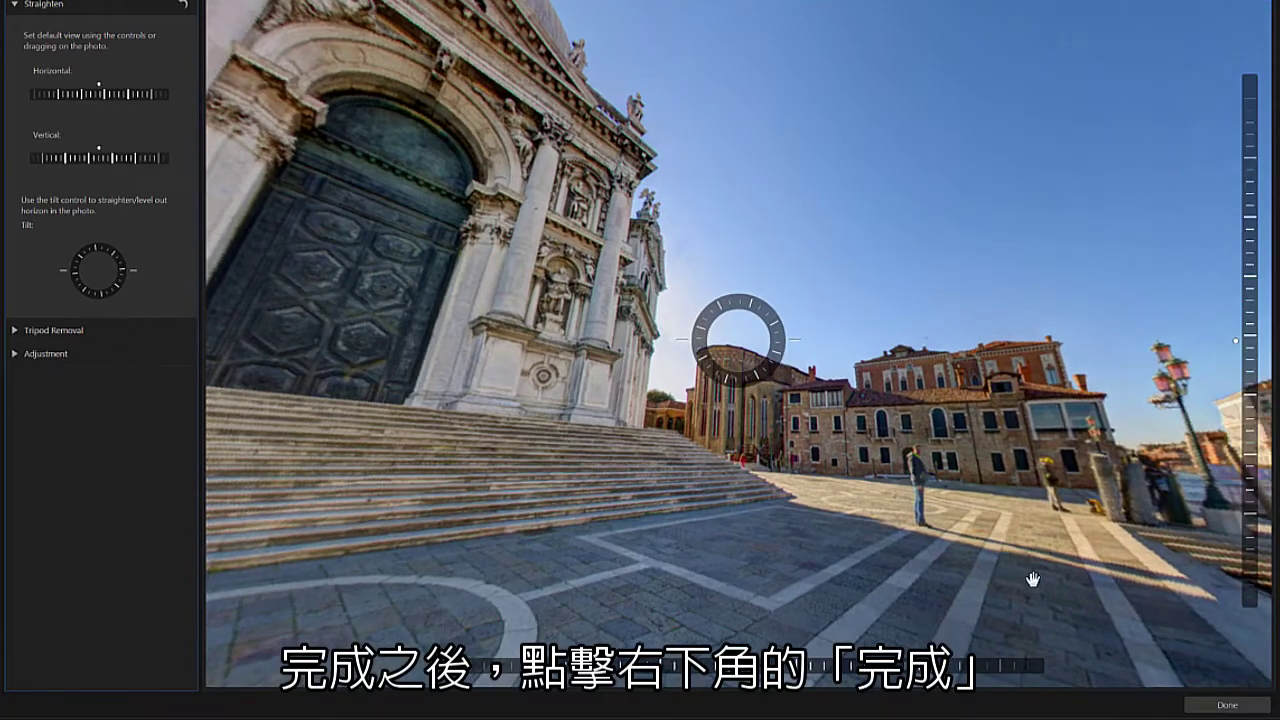
pyautogui.click(1227, 705)
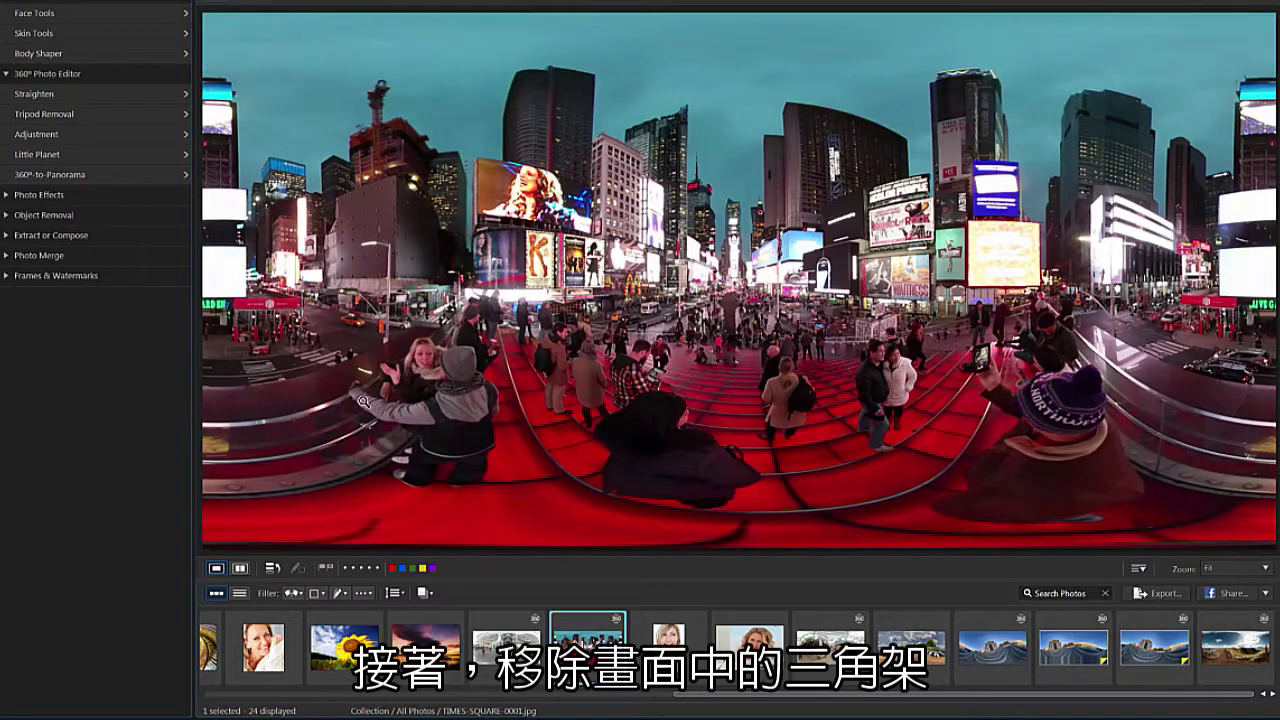
# Enable tripod removal on TIMES-SQUARE-0001.jpg, try the North pole position and set the tripod position to South pole.
pyautogui.click(122, 114)
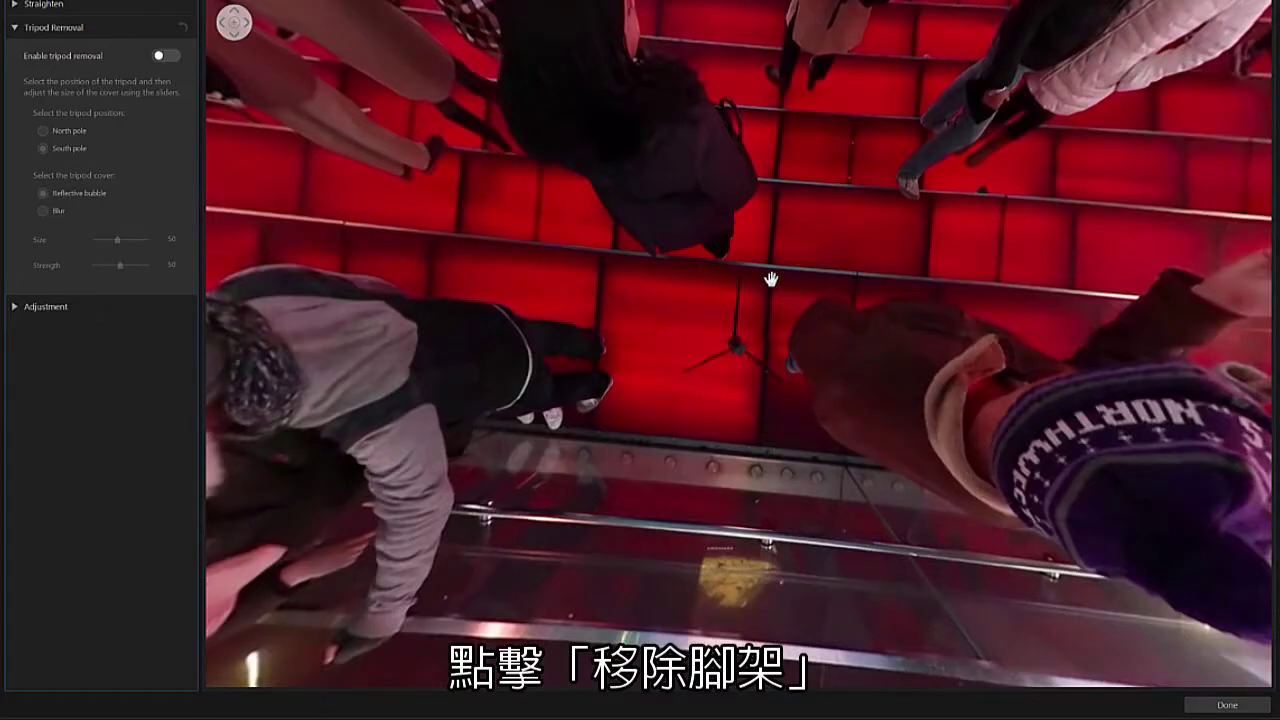
pyautogui.click(168, 56)
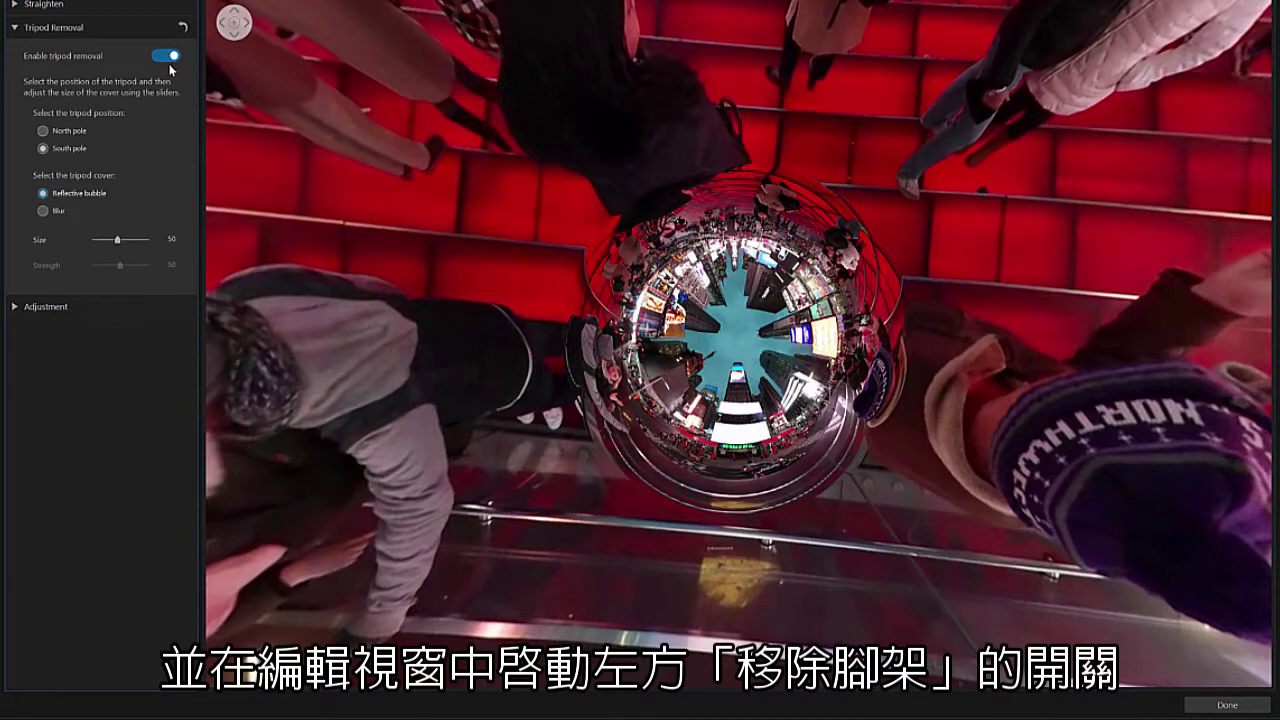
pyautogui.click(43, 131)
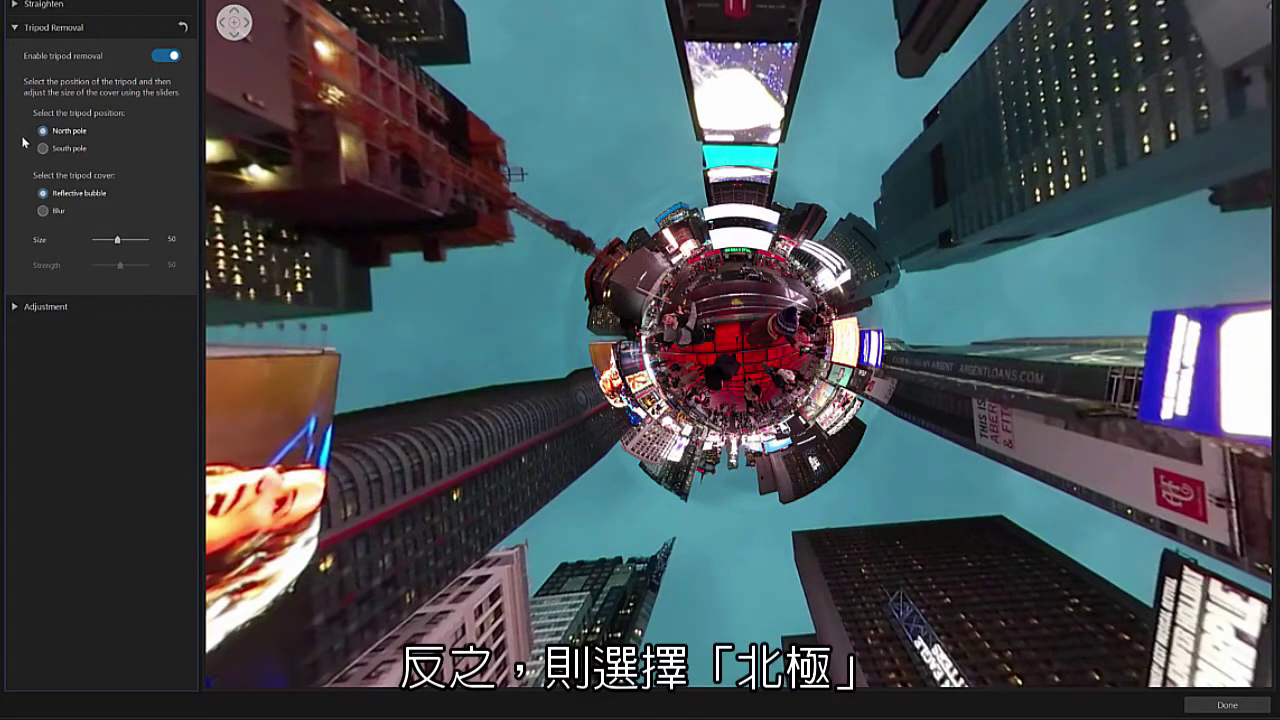
pyautogui.click(43, 149)
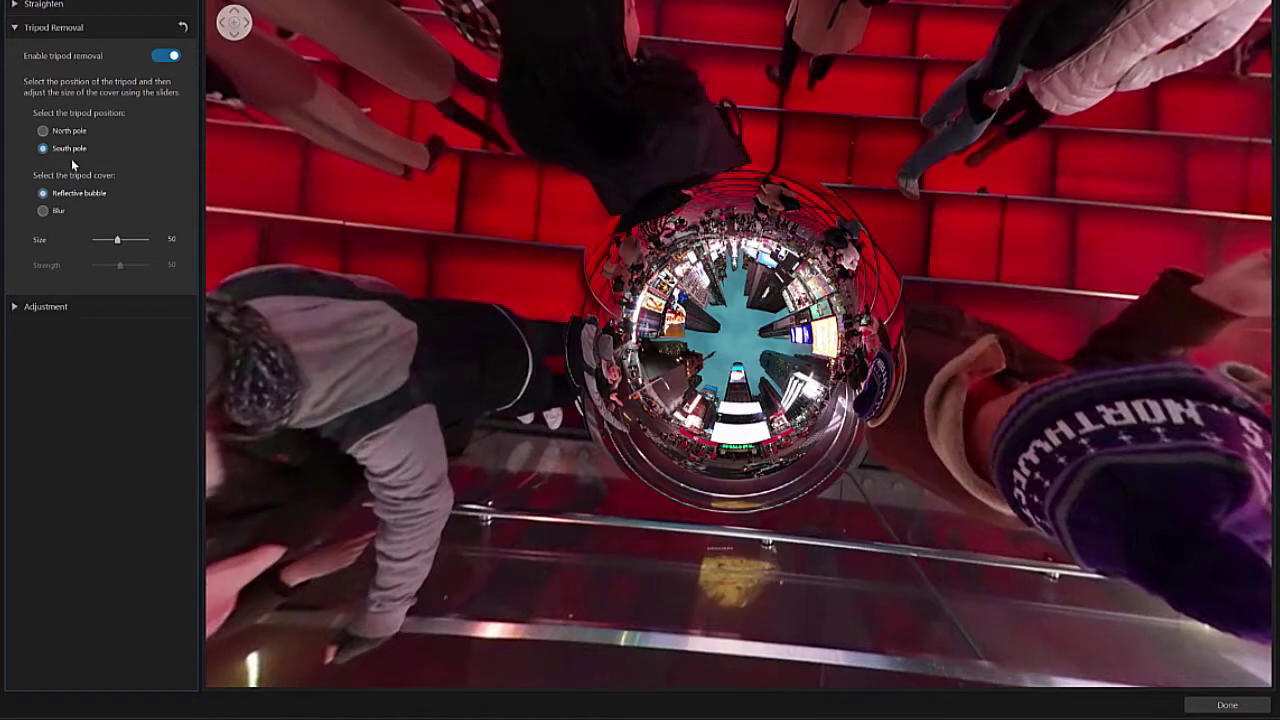
# Enlarge the reflective bubble covering the tripod, then shrink it to size 18.
pyautogui.moveTo(117, 240); pyautogui.dragTo(121, 240)
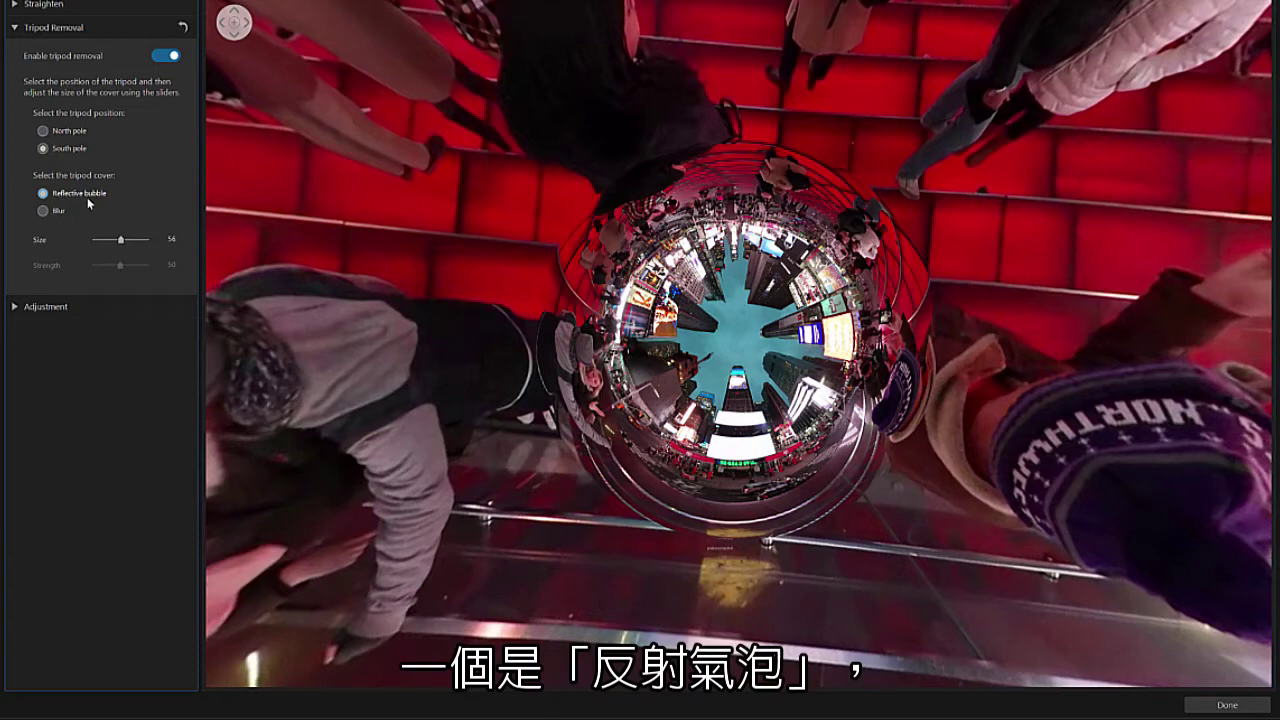
pyautogui.moveTo(120, 247); pyautogui.dragTo(133, 250)
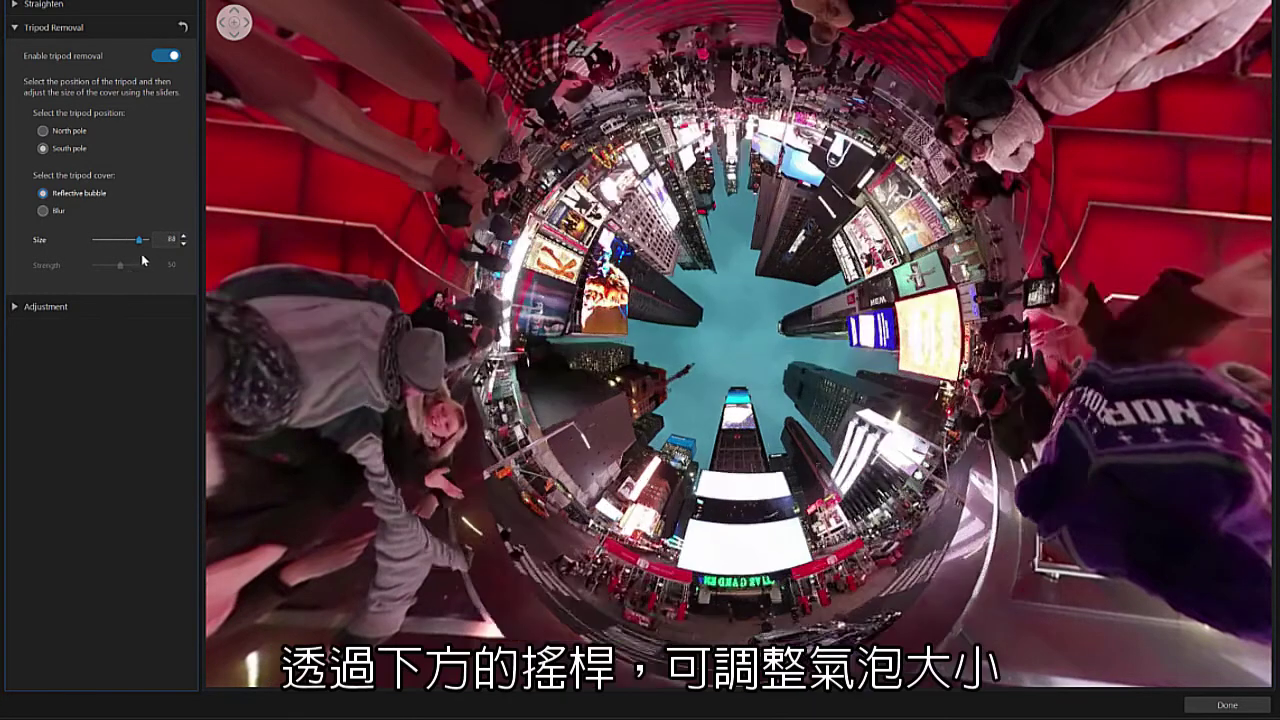
pyautogui.moveTo(133, 250); pyautogui.dragTo(98, 255)
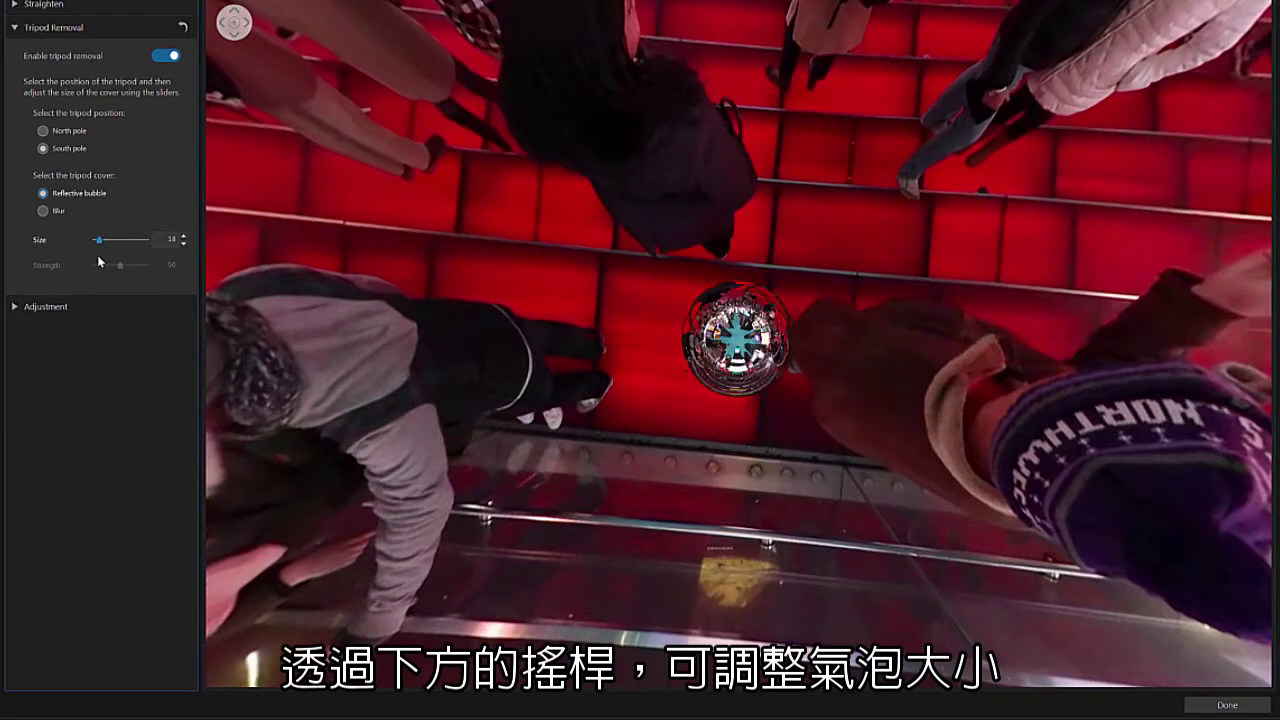
# Switch the tripod cover to Blur, try a stronger effect, set the strength to 18 and apply the removal.
pyautogui.click(43, 212)
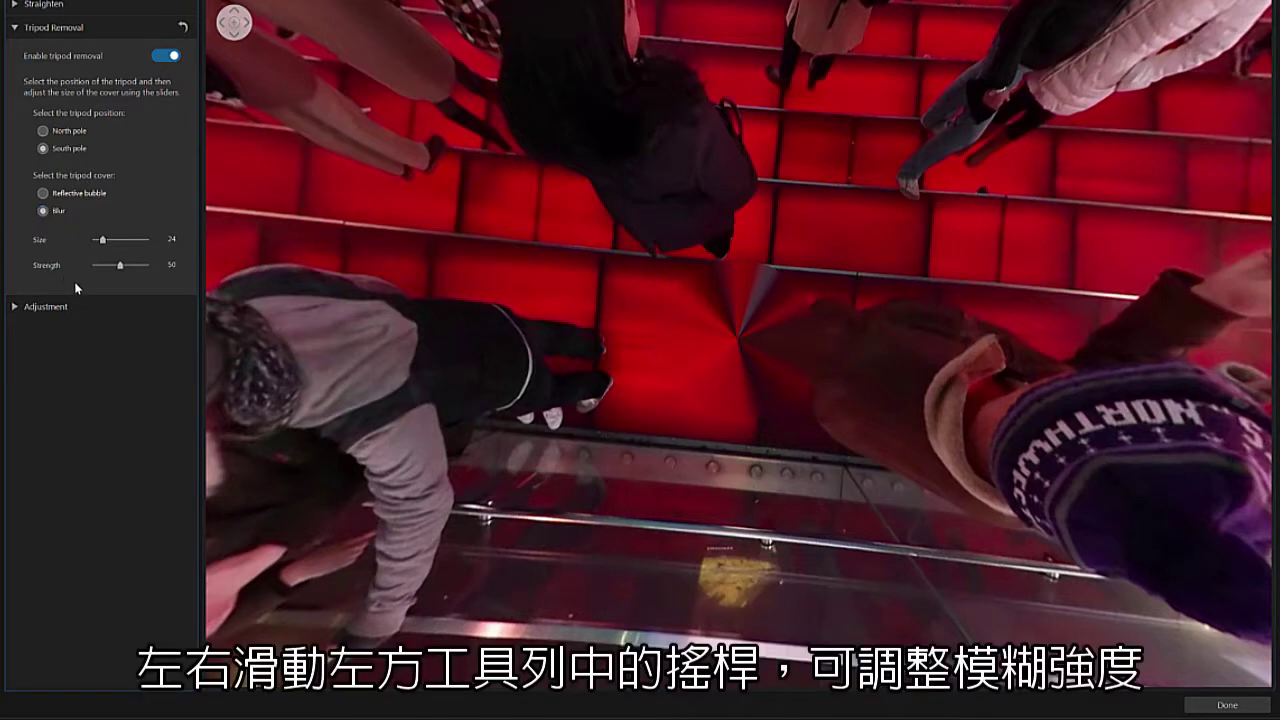
pyautogui.moveTo(124, 267); pyautogui.dragTo(129, 269)
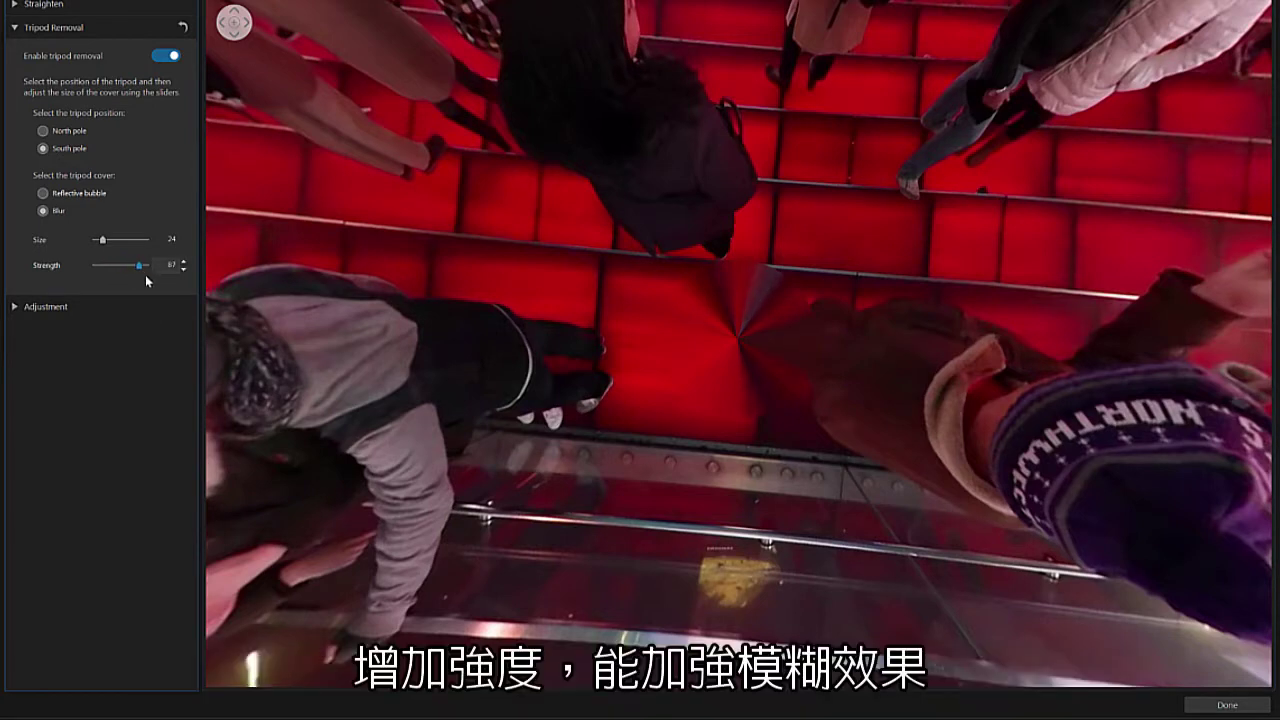
pyautogui.moveTo(146, 265); pyautogui.dragTo(106, 266)
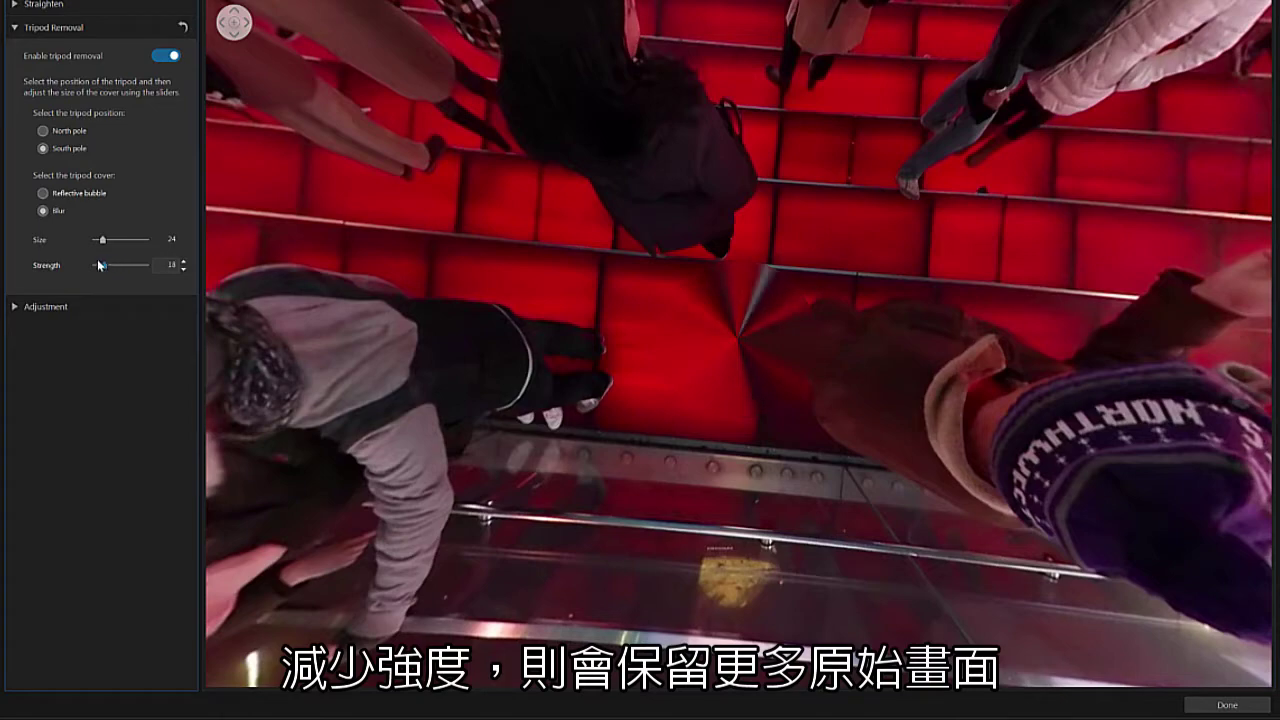
pyautogui.click(1220, 705)
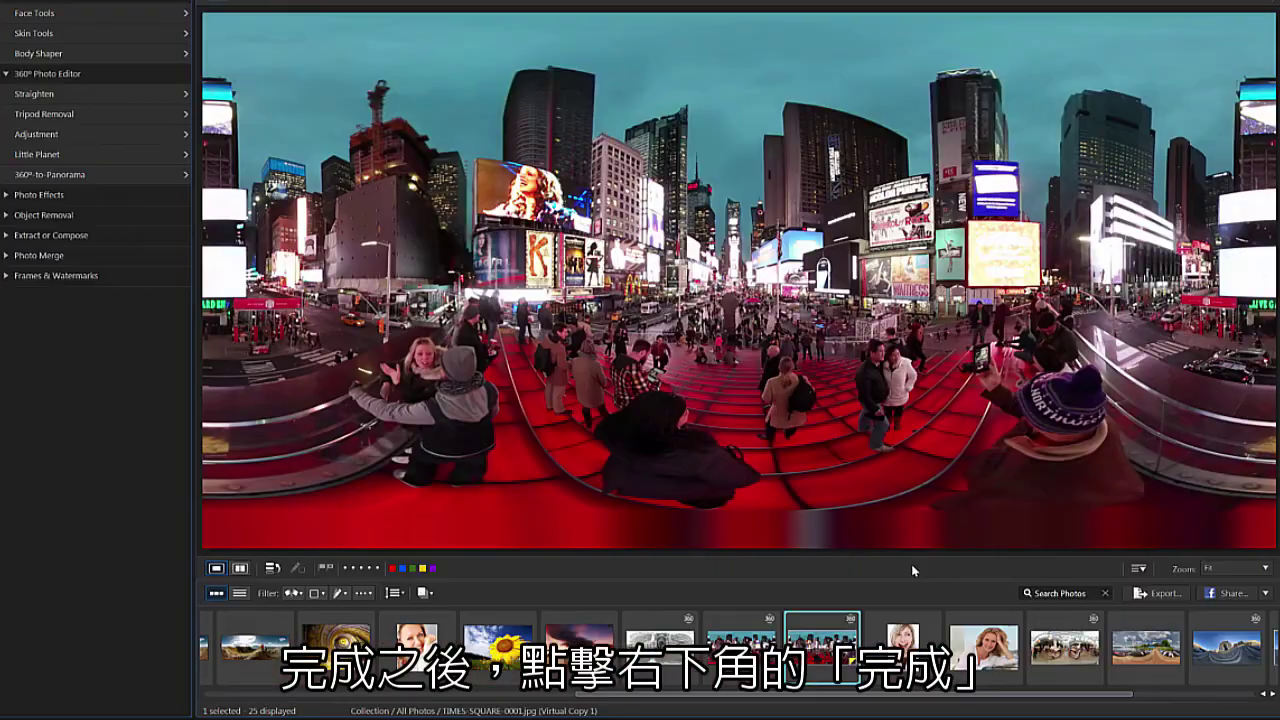
# Enlarge the edited Times Square photo in the viewer and reopen it for 360° editing.
pyautogui.doubleClick(815, 650)
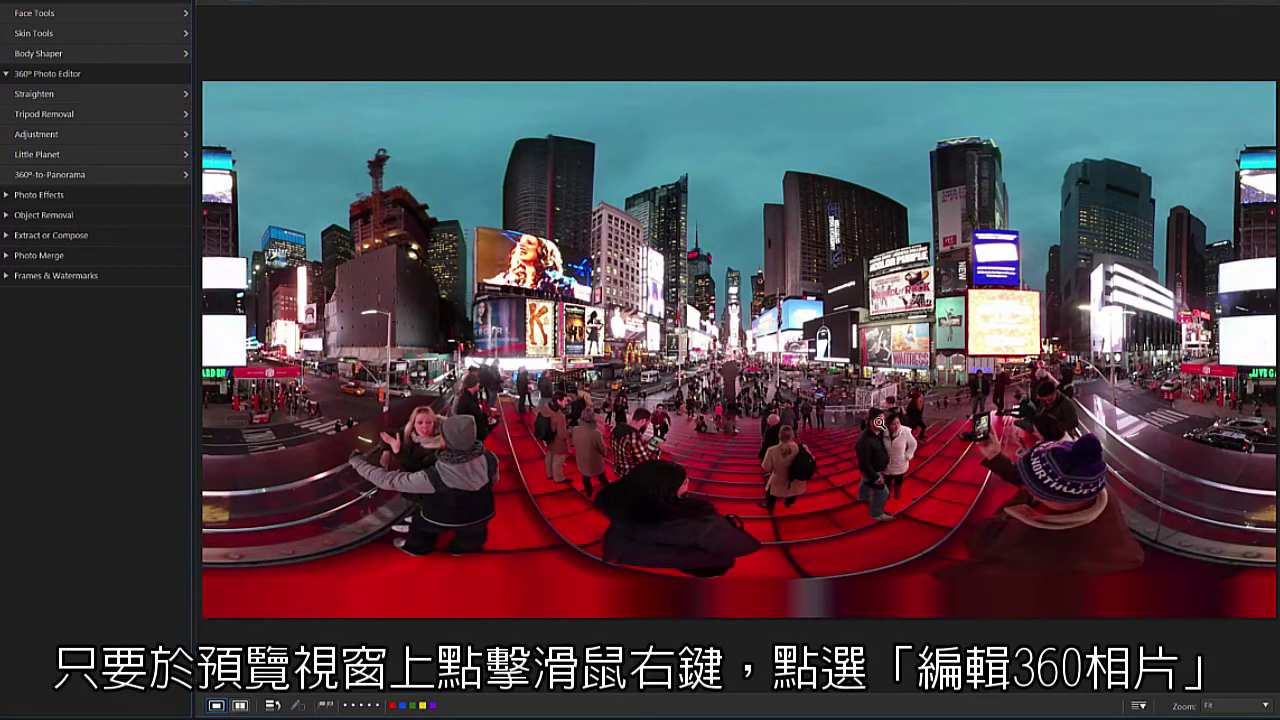
pyautogui.rightClick(740, 336)
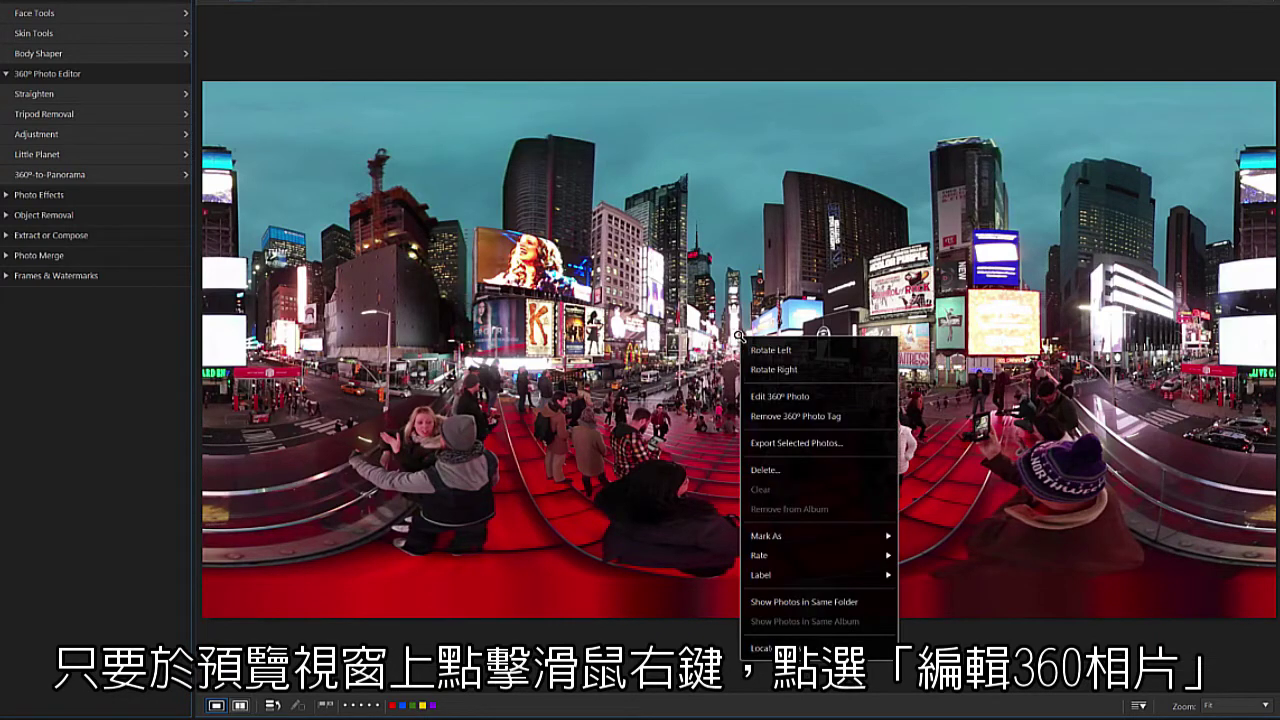
pyautogui.click(845, 394)
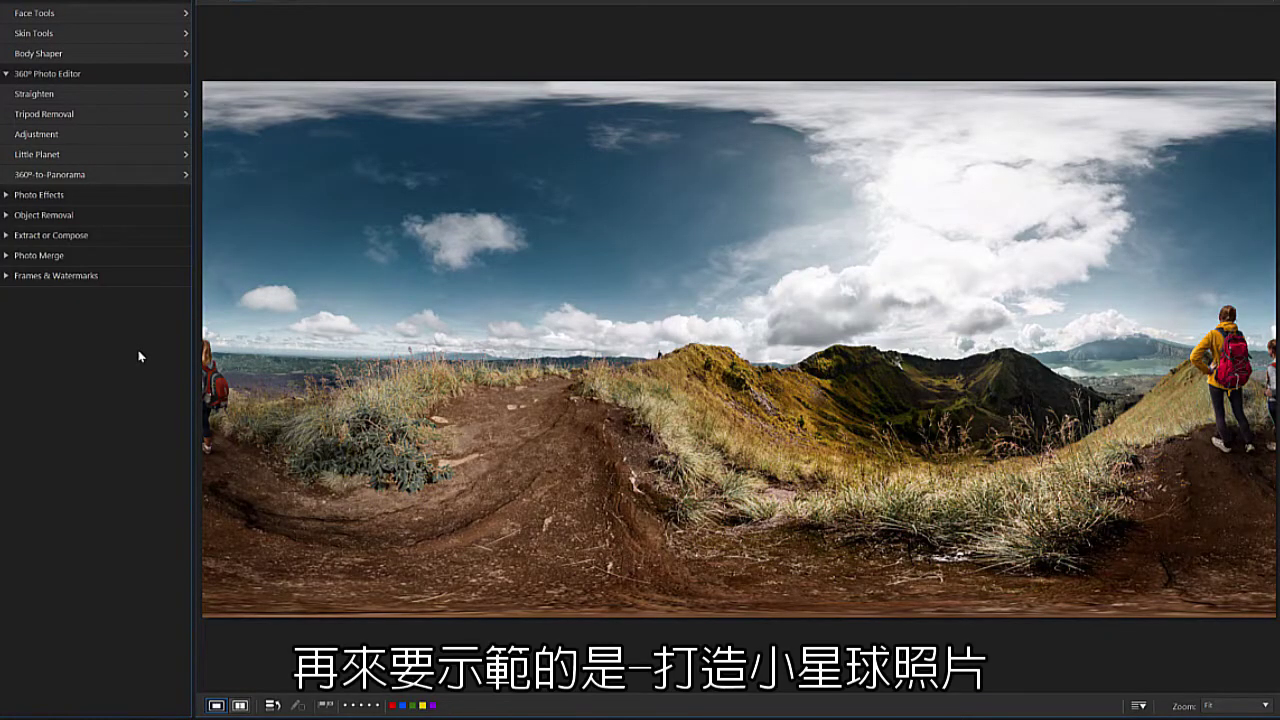
# Open the hikers' mountain photo as a little planet, set its aspect ratio to 16:9 and try the sky side as planet.
pyautogui.click(134, 154)
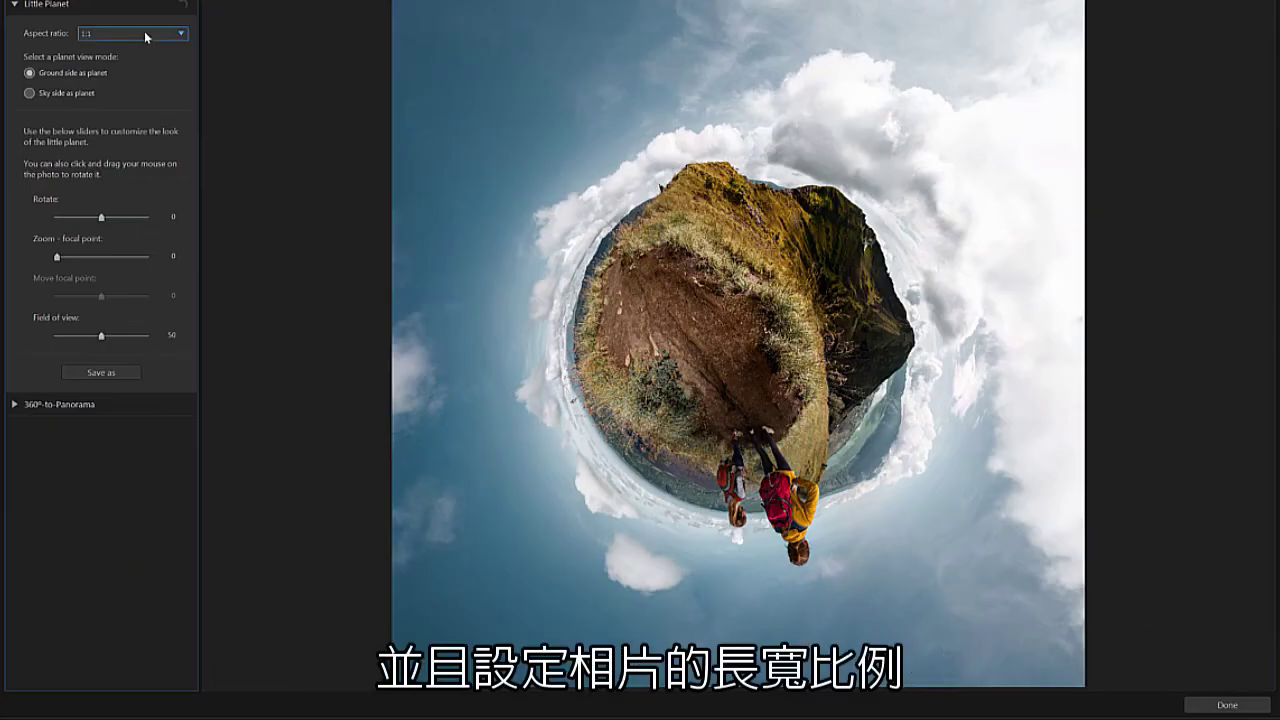
pyautogui.click(144, 32)
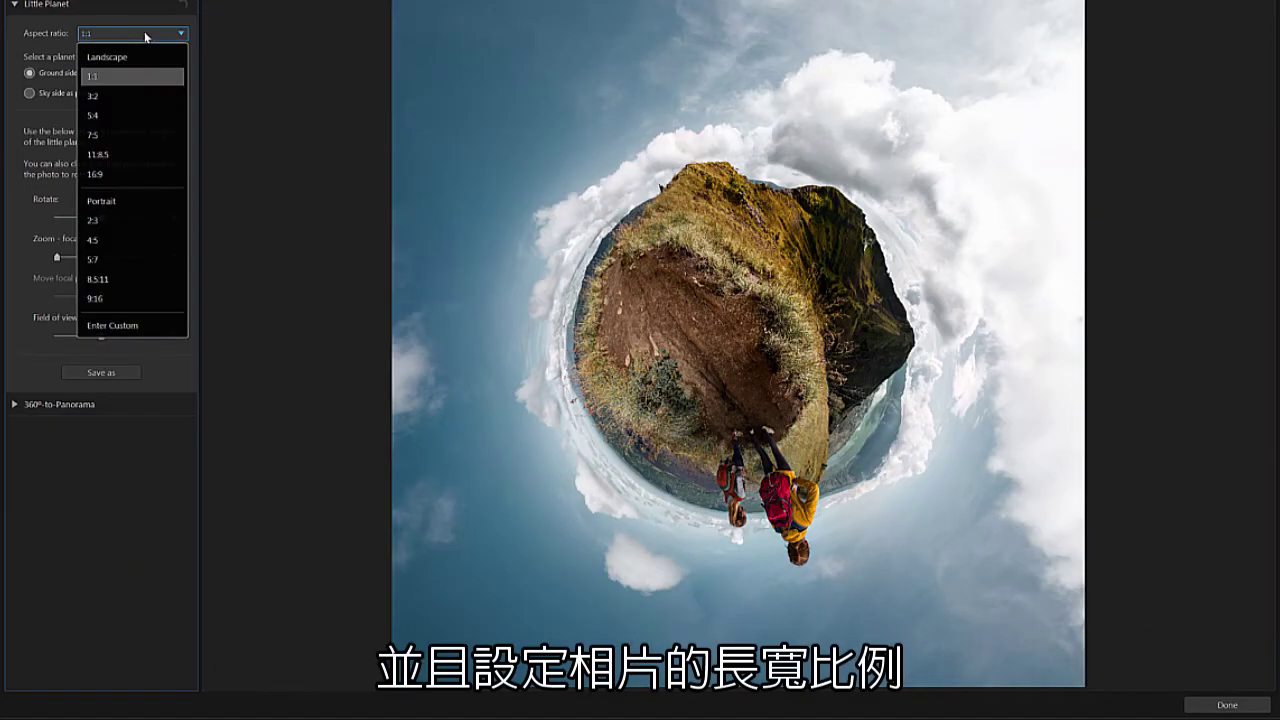
pyautogui.click(156, 174)
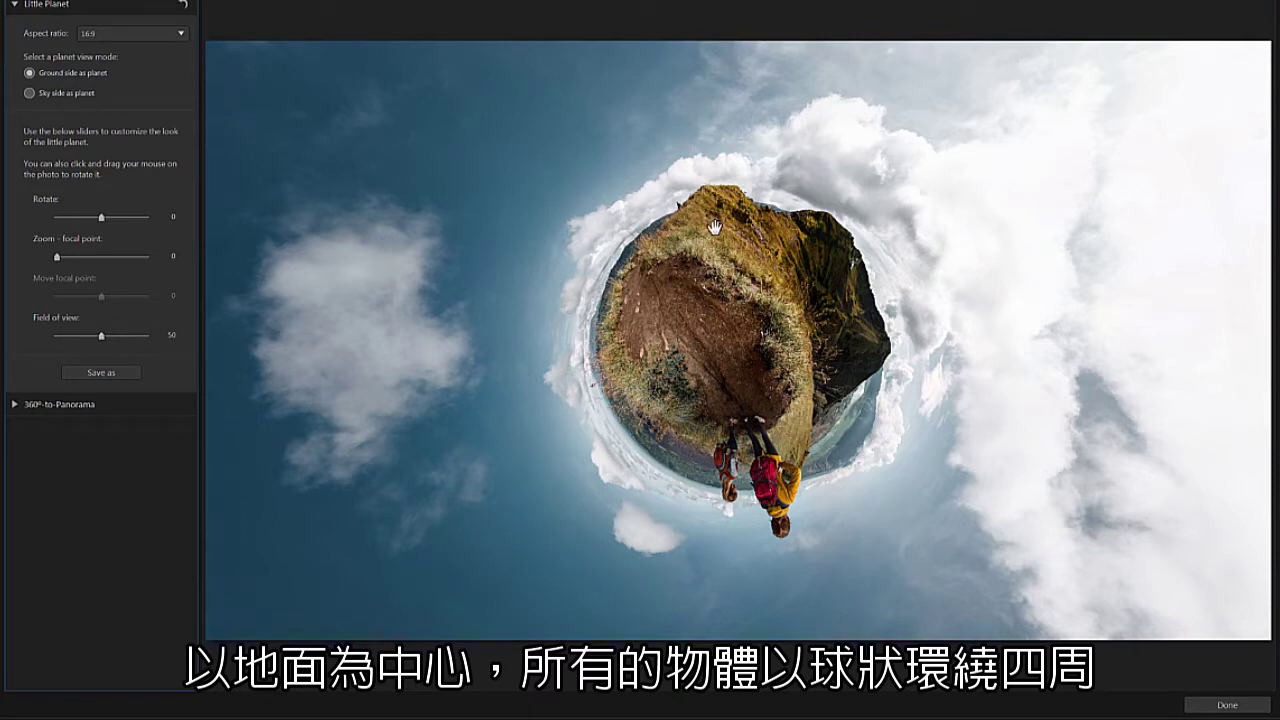
pyautogui.click(29, 93)
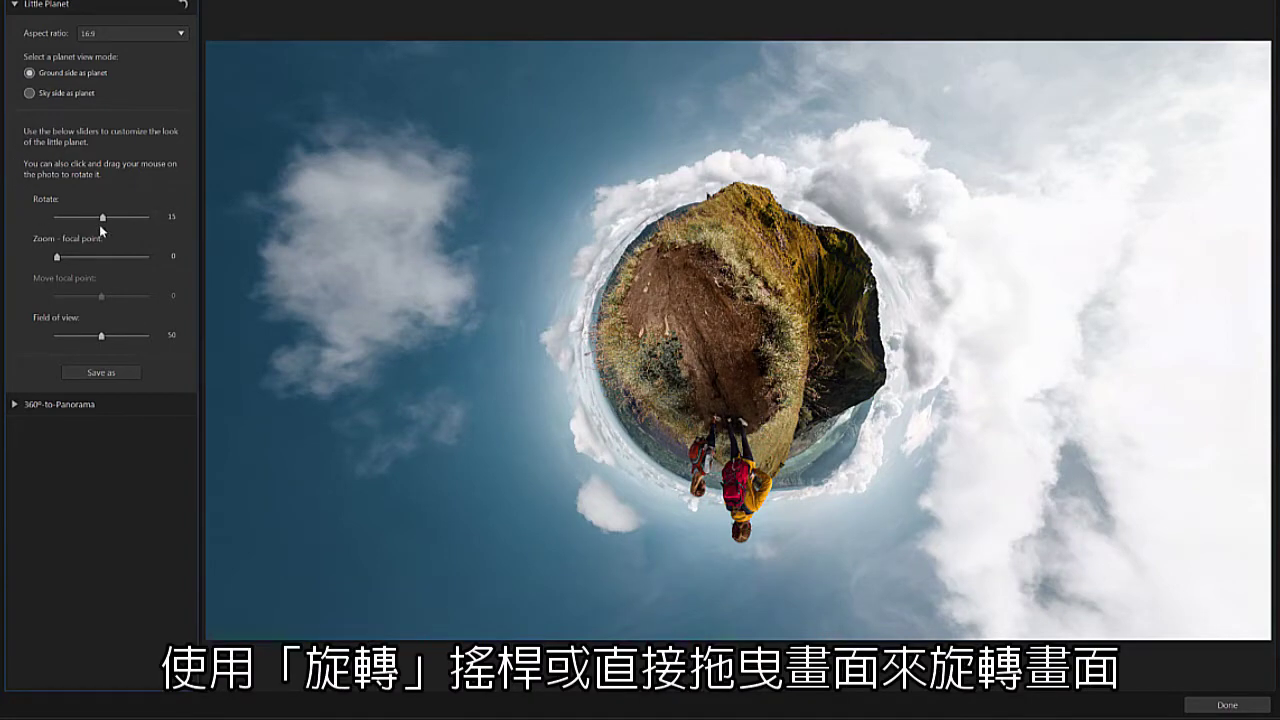
# Rotate the ground-side planet to 185 and adjust its focal point to zoom 22 and position -102.
pyautogui.moveTo(102, 222); pyautogui.dragTo(132, 225)
pyautogui.moveTo(594, 338); pyautogui.dragTo(714, 449)
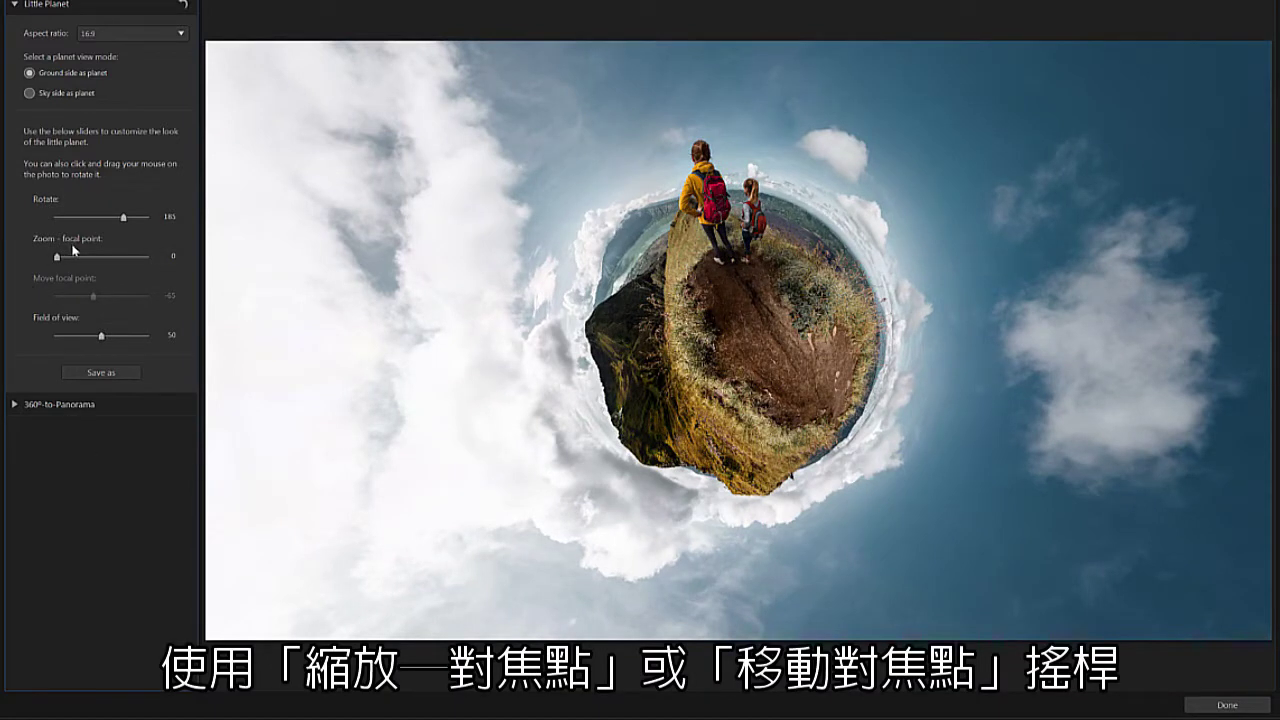
pyautogui.moveTo(57, 257); pyautogui.dragTo(84, 303)
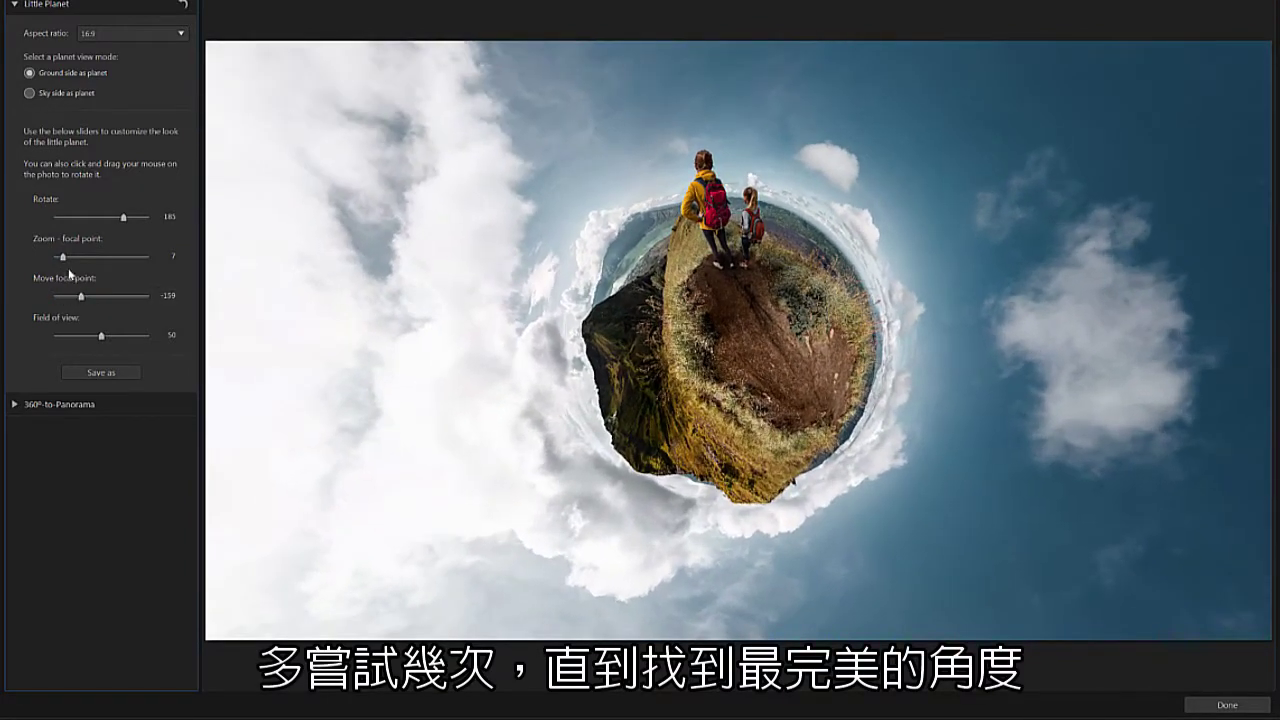
pyautogui.moveTo(64, 257); pyautogui.dragTo(86, 300)
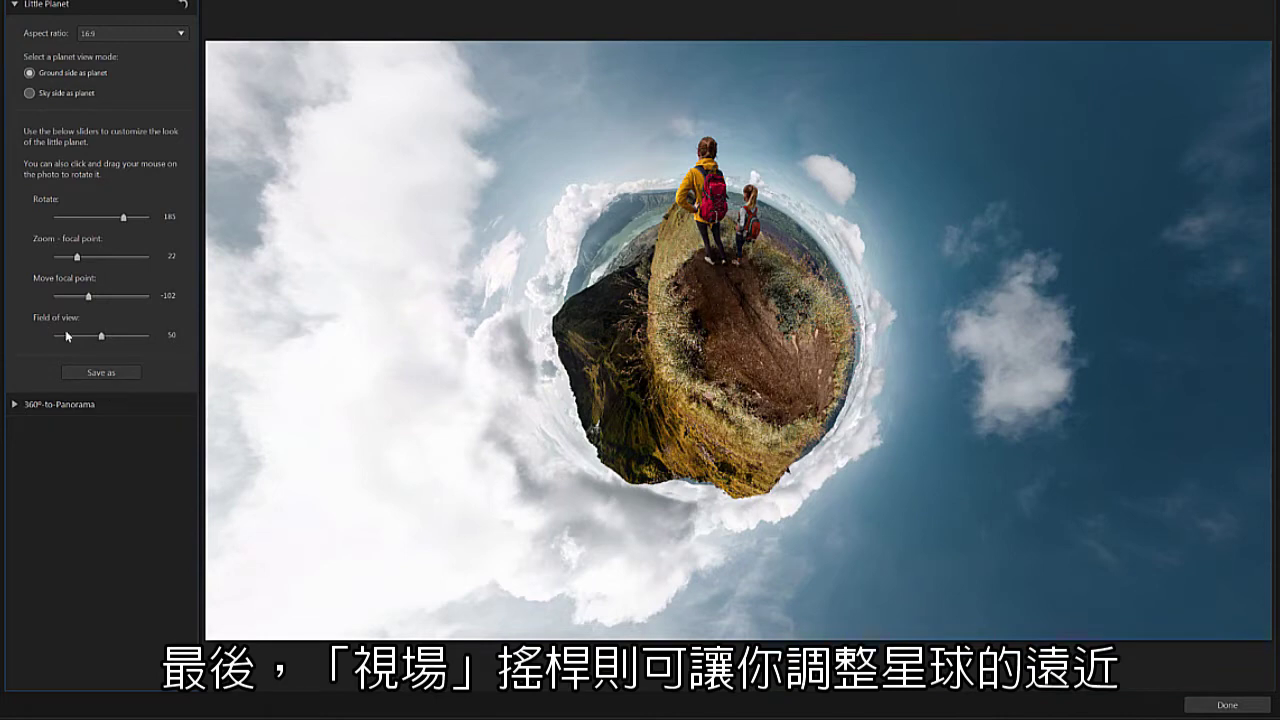
# Narrow the field of view to enlarge the planet and save the image as Little-Planet1 in JPG format.
pyautogui.moveTo(101, 338)
pyautogui.mouseDown()
pyautogui.moveTo(150, 340)
pyautogui.moveTo(34, 333)
pyautogui.moveTo(88, 340)
pyautogui.mouseUp()
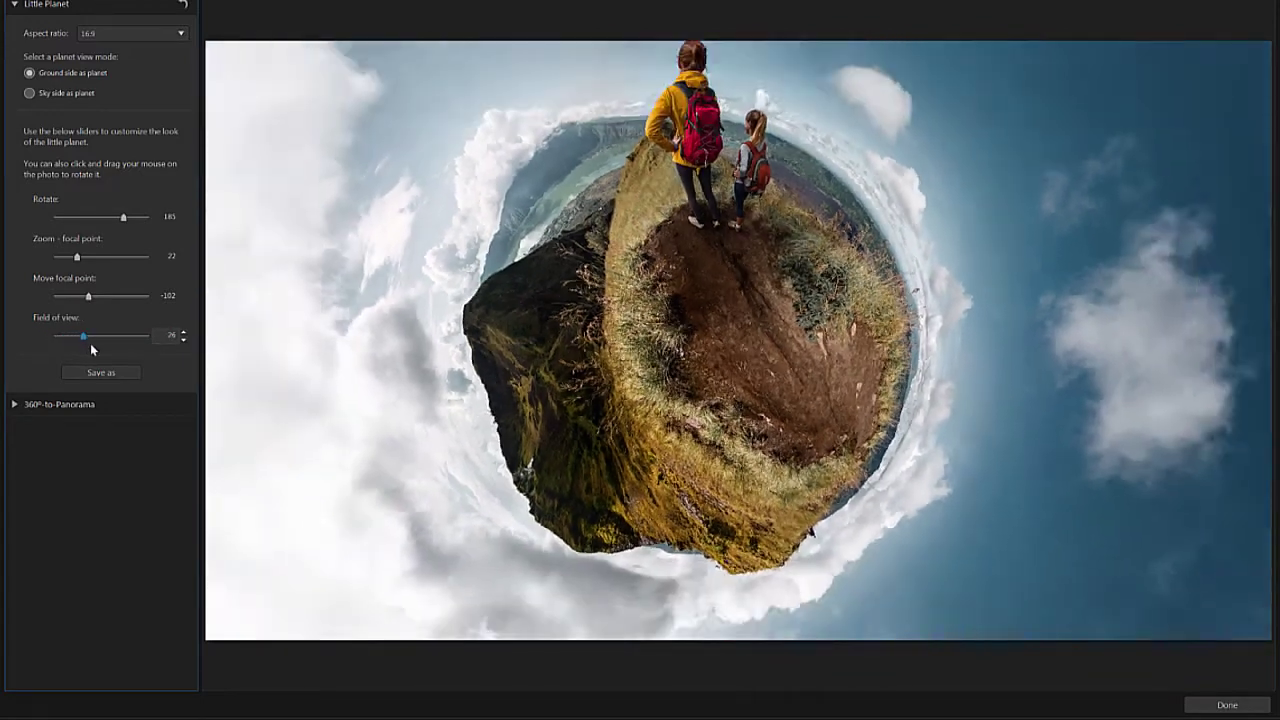
pyautogui.click(134, 376)
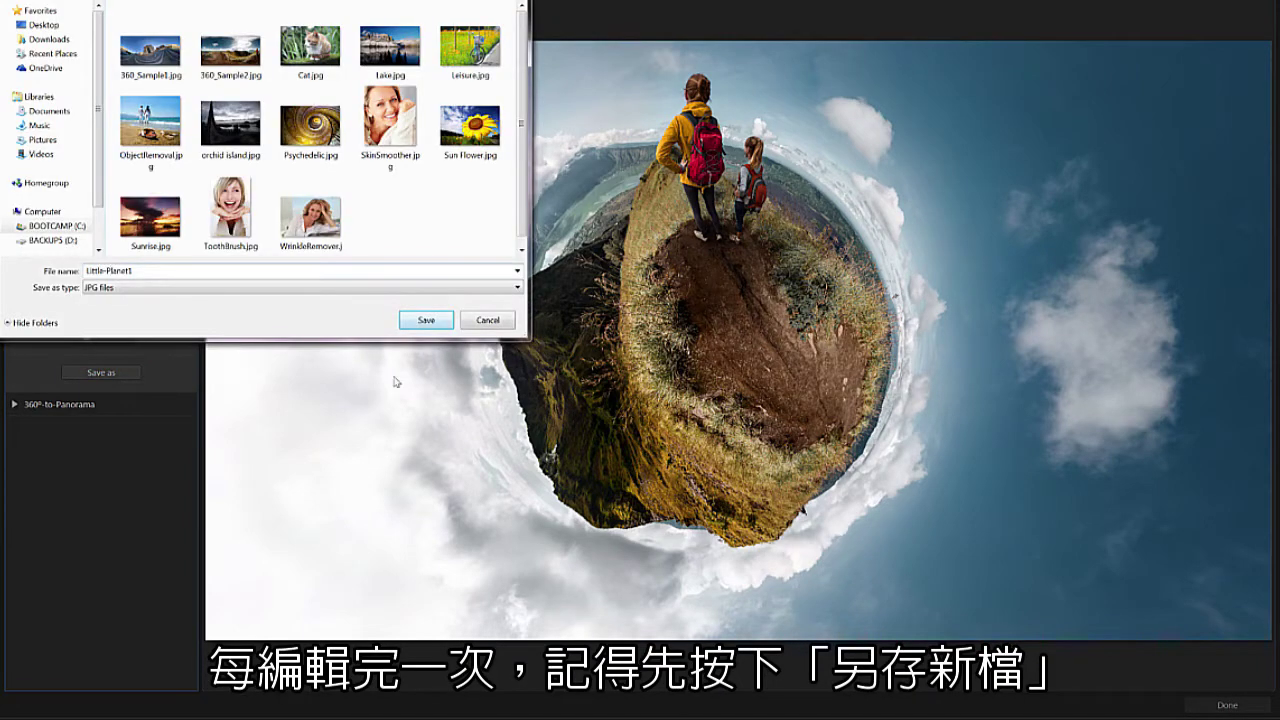
pyautogui.click(426, 320)
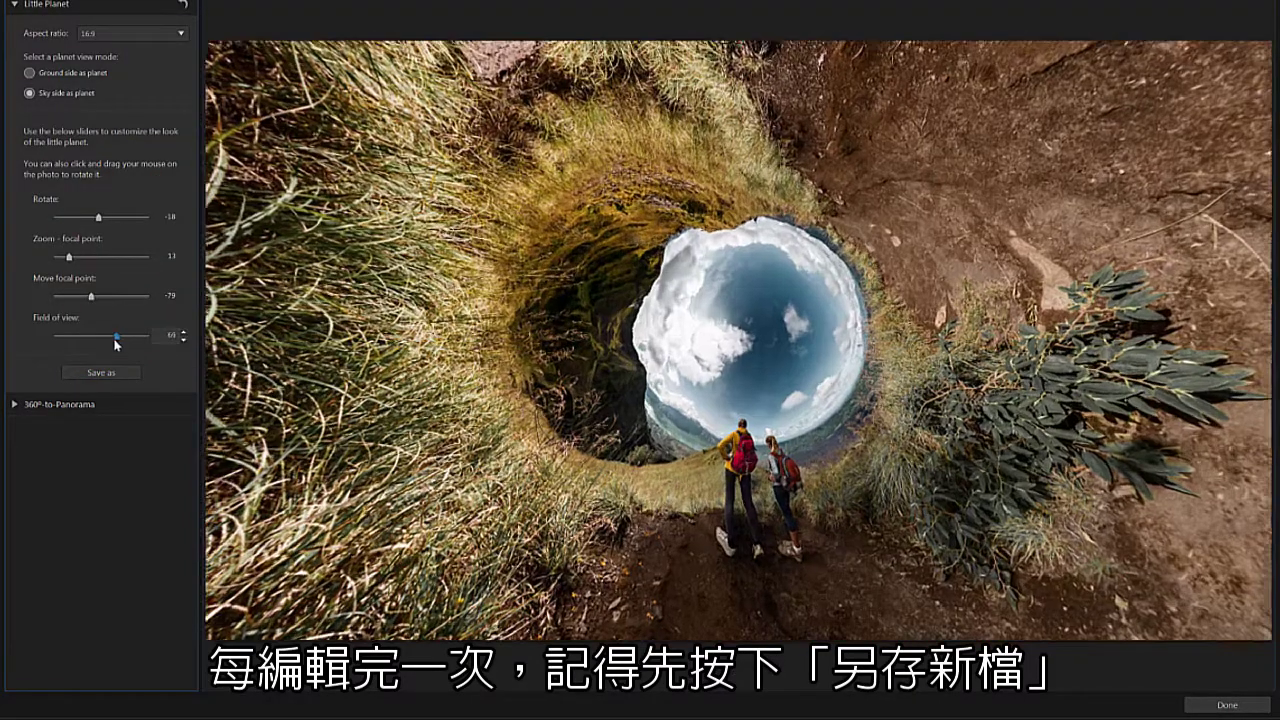
# Set the field of view of the sky-side little planet to 60 and finish the edit.
pyautogui.moveTo(113, 340); pyautogui.dragTo(110, 343)
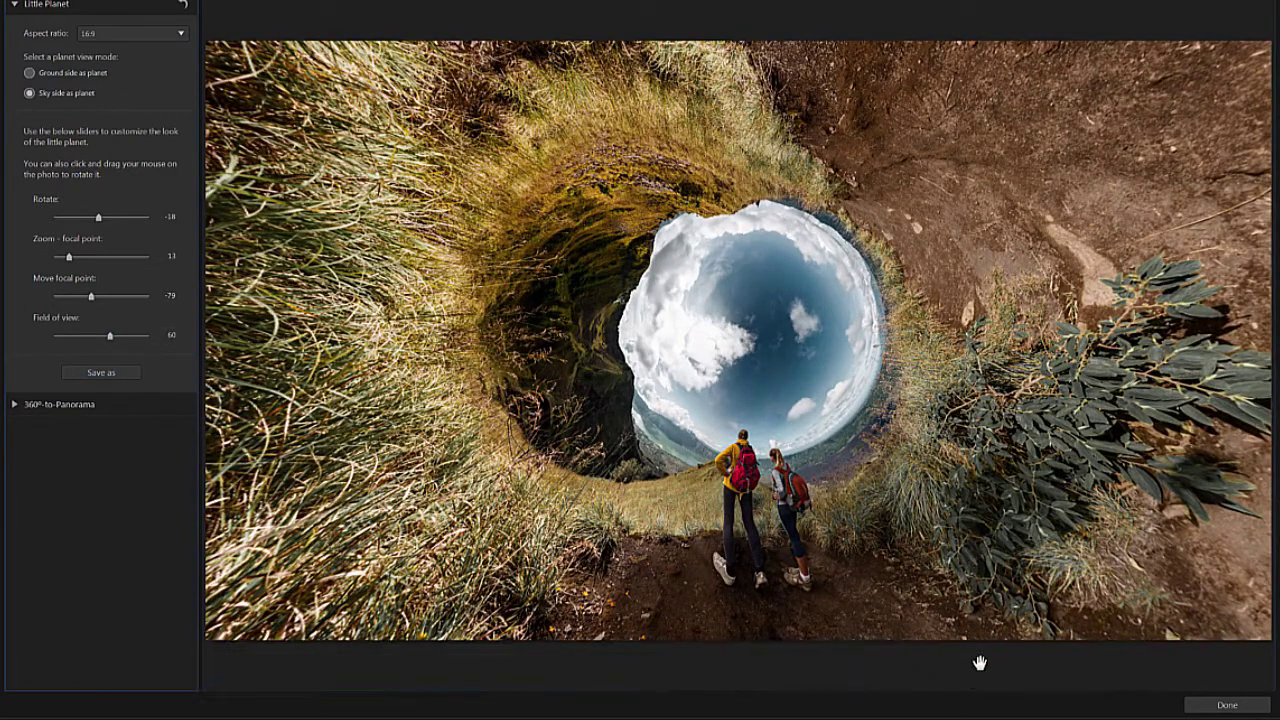
pyautogui.click(1191, 713)
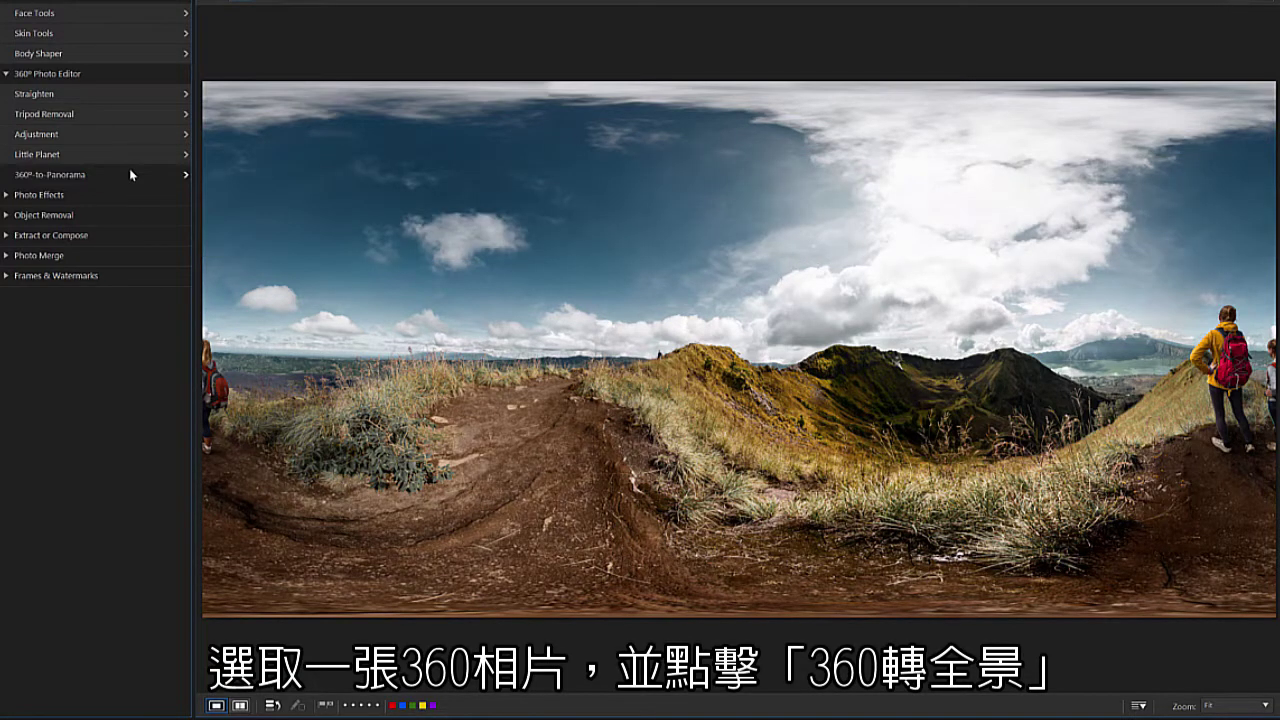
# Open the hikers' 360° photo for panorama conversion, compare the Cylinder, Equirectangular and Mercator projections, and choose Equirectangular.
pyautogui.click(130, 174)
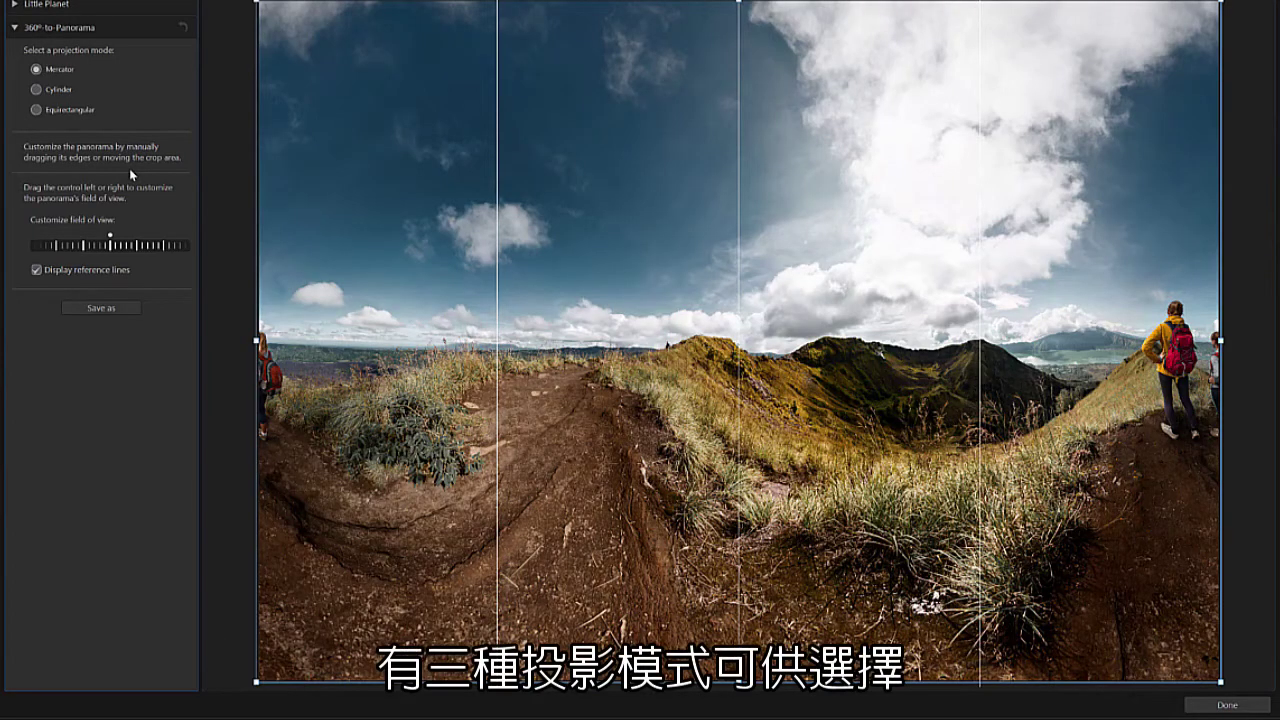
pyautogui.click(37, 92)
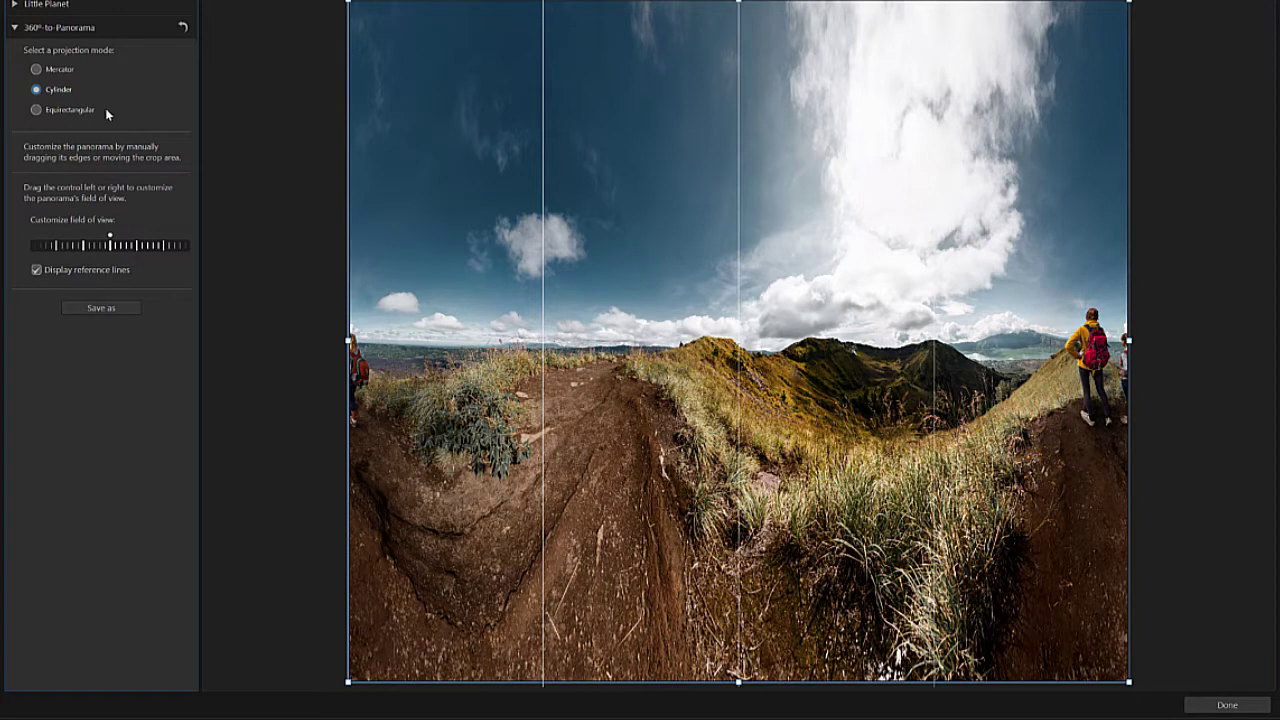
pyautogui.click(37, 110)
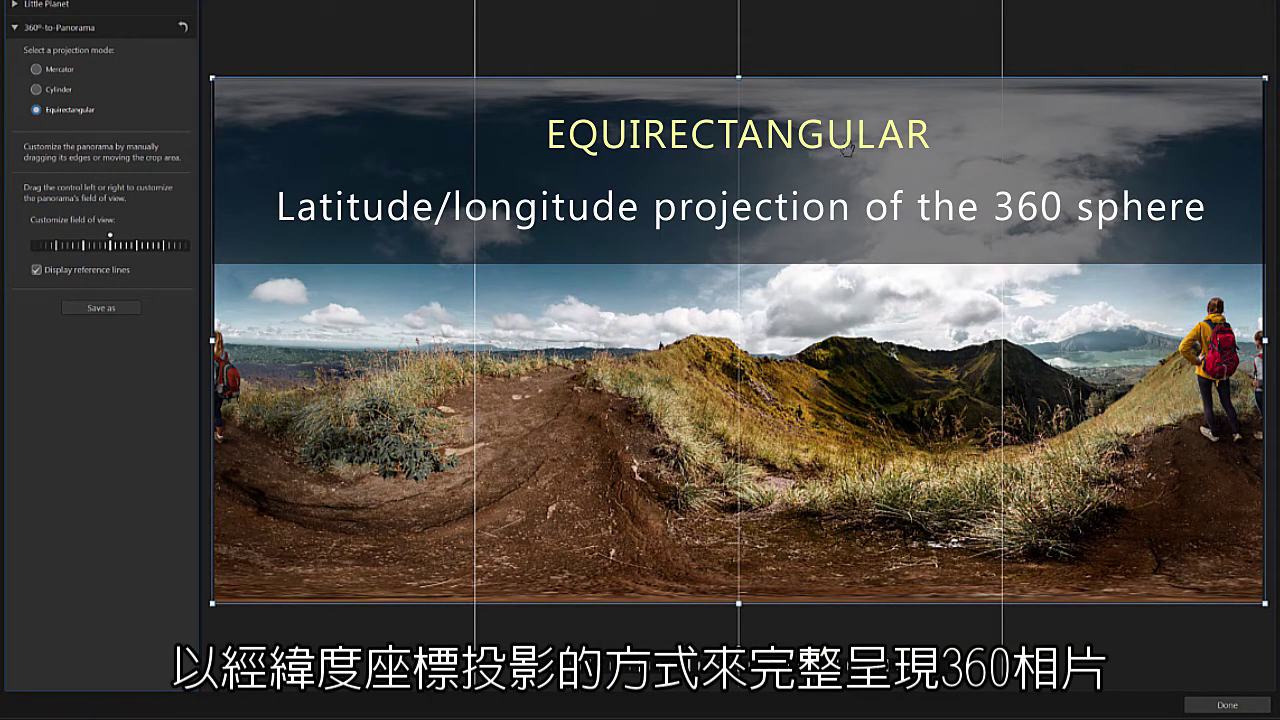
pyautogui.click(37, 69)
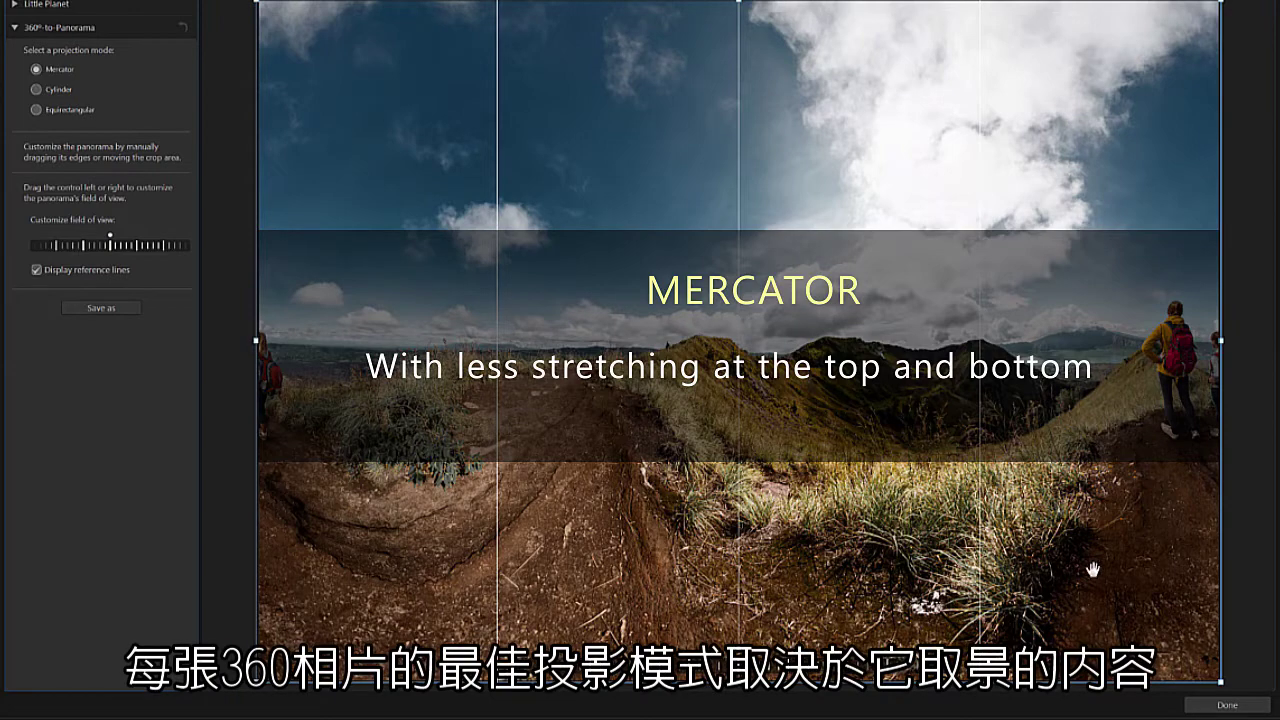
pyautogui.click(100, 112)
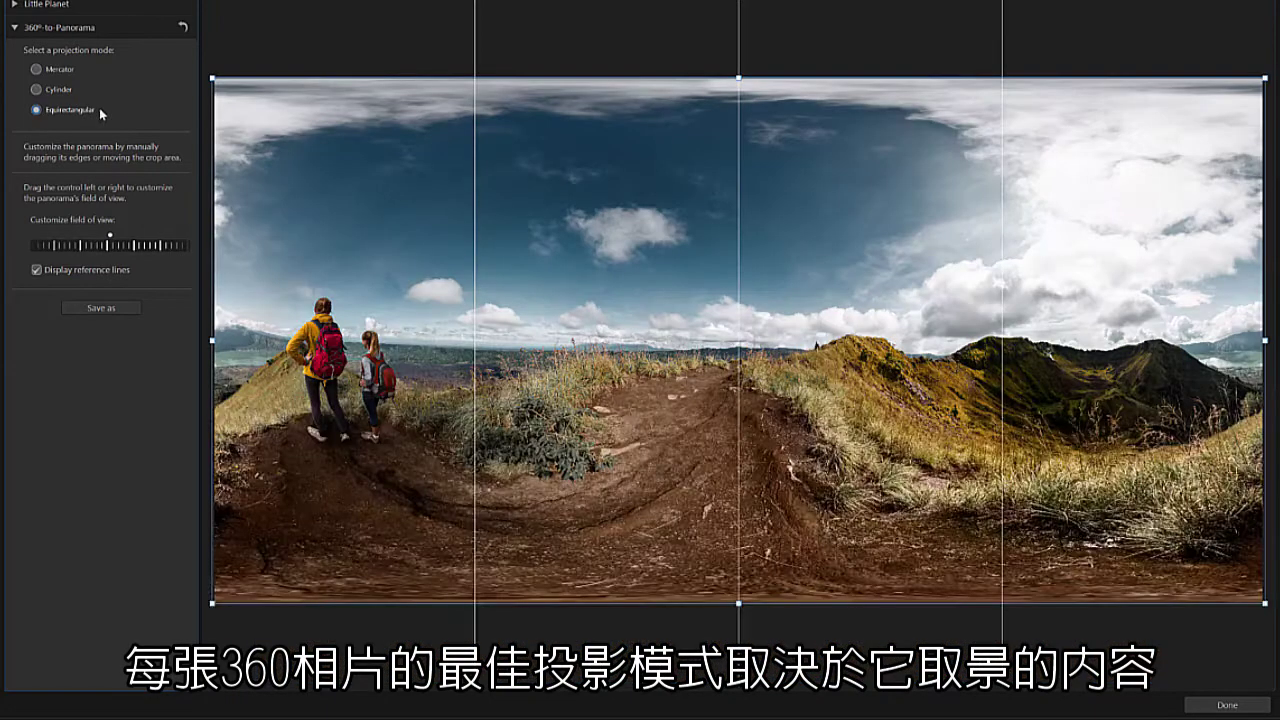
pyautogui.click(37, 90)
pyautogui.click(36, 69)
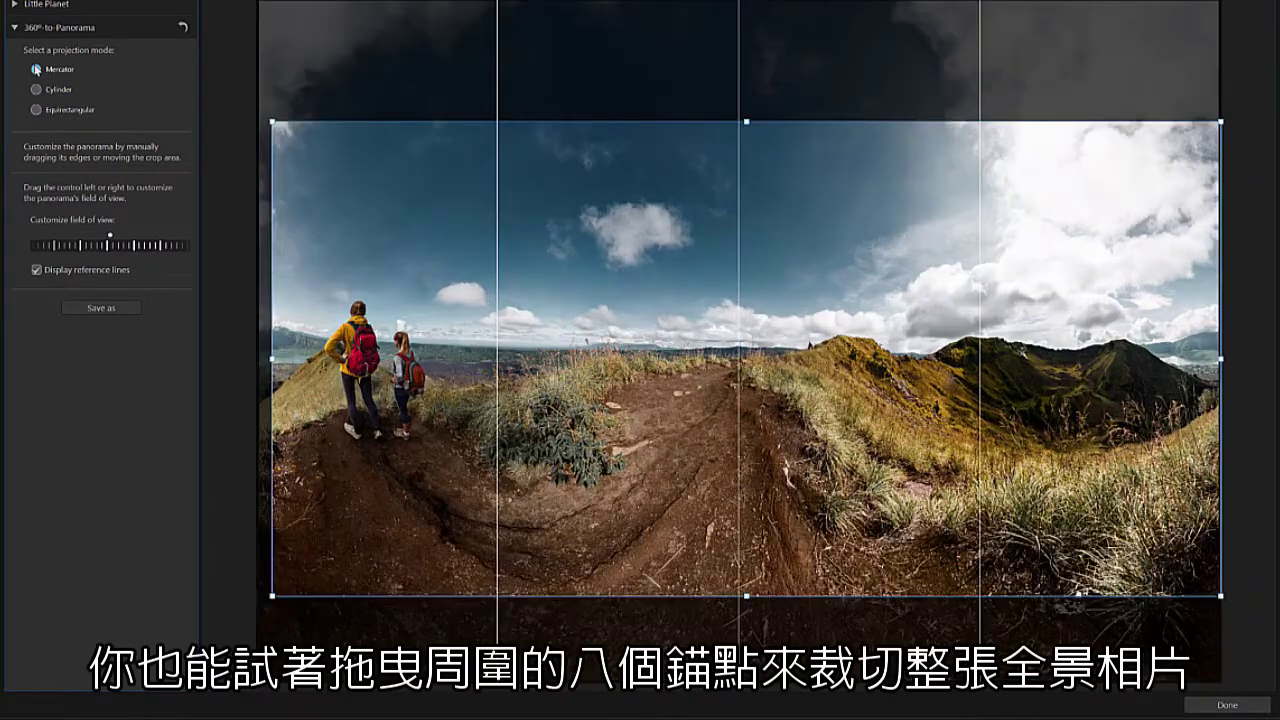
pyautogui.click(36, 110)
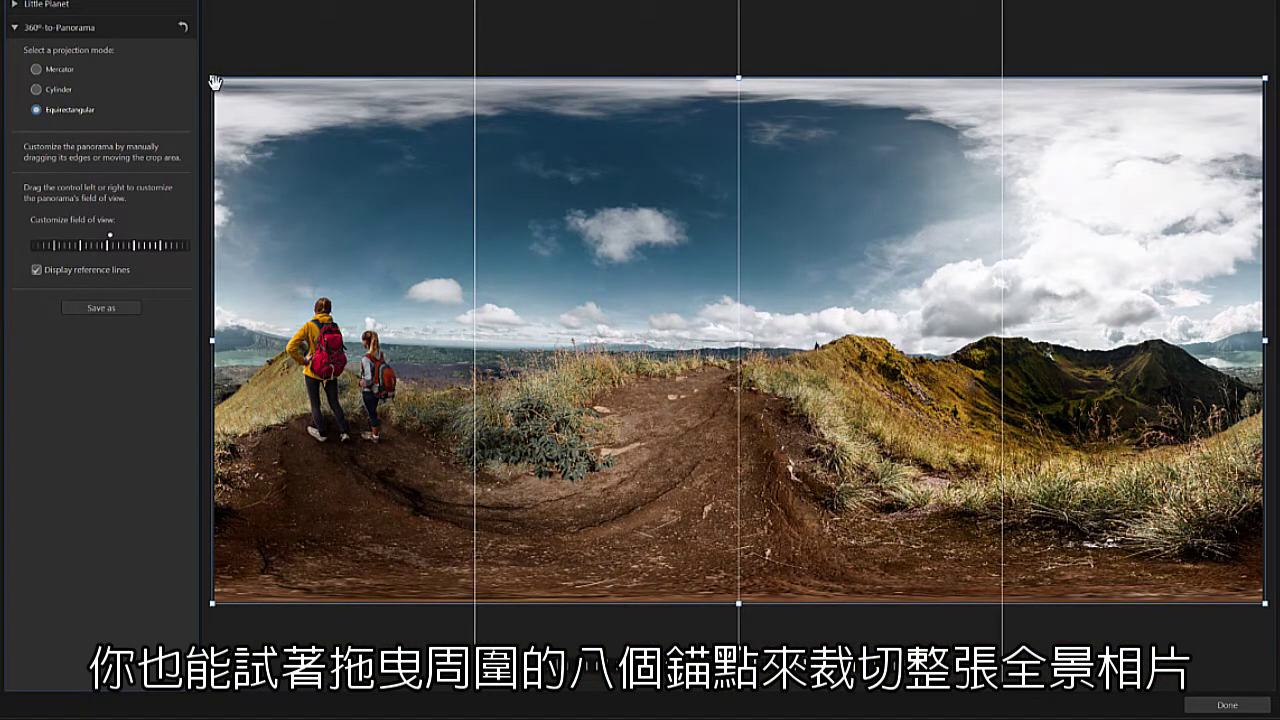
# Crop the distorted upper and lower edges off the panorama and shift its field of view to place the hikers right of centre.
pyautogui.moveTo(214, 80); pyautogui.dragTo(222, 133)
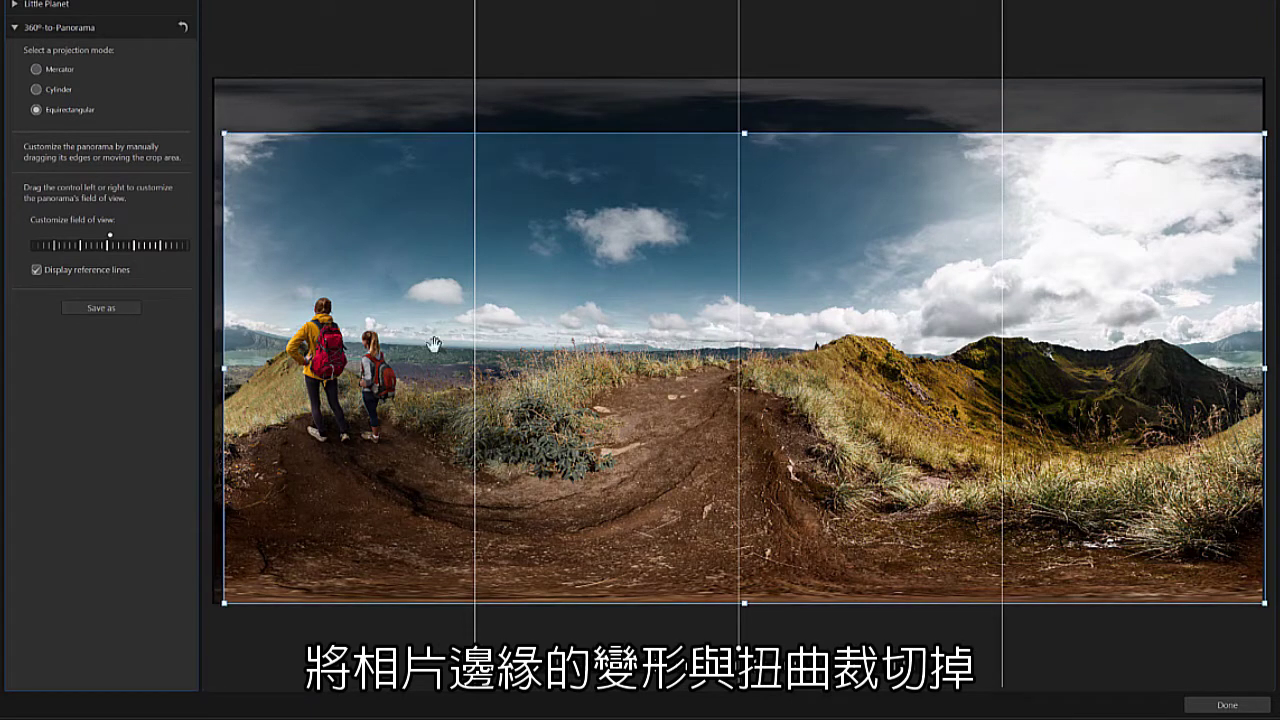
pyautogui.moveTo(748, 600); pyautogui.dragTo(744, 563)
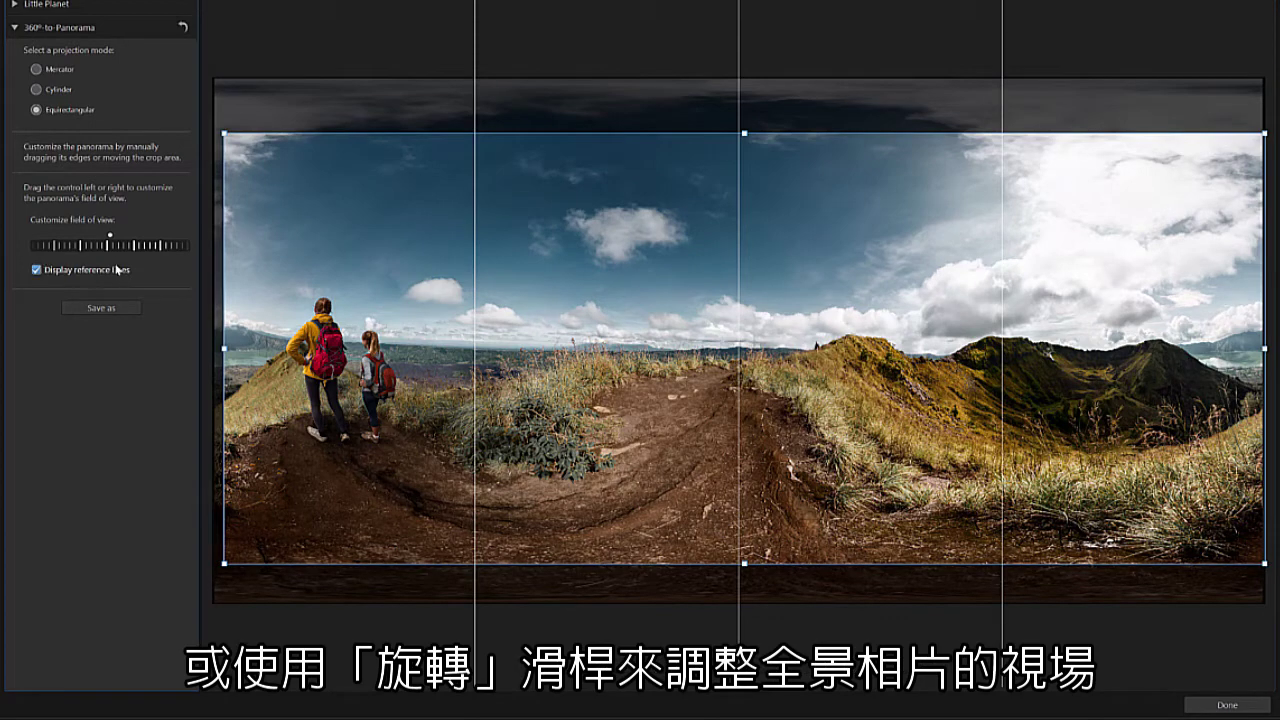
pyautogui.moveTo(110, 246); pyautogui.dragTo(355, 318)
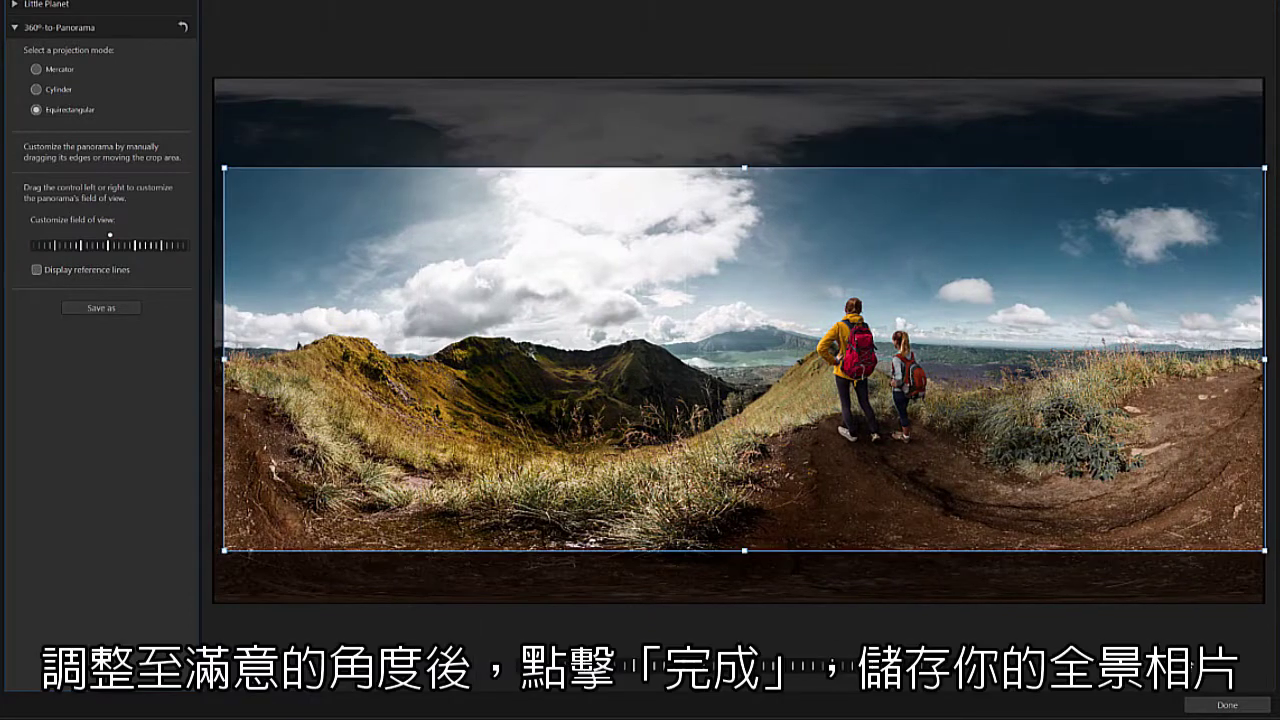
# Finish the panorama and save it as a JPG file named PANORAMA.
pyautogui.click(1227, 705)
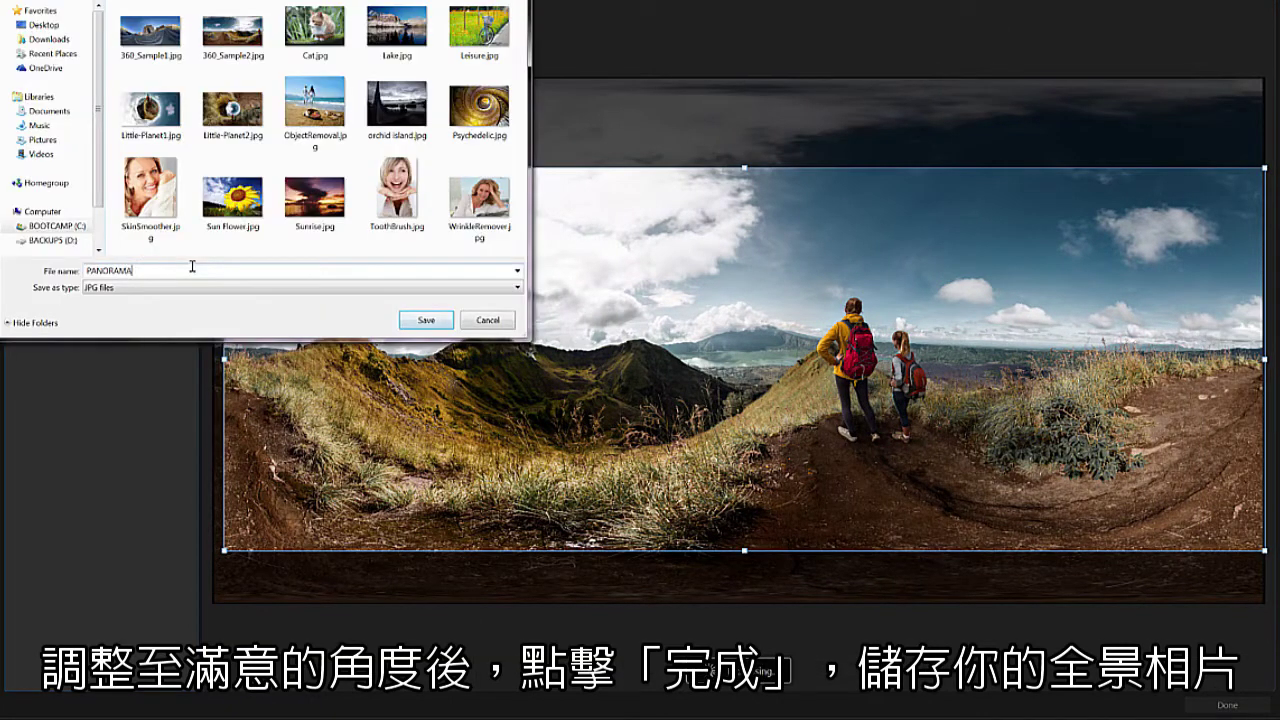
pyautogui.click(410, 320)
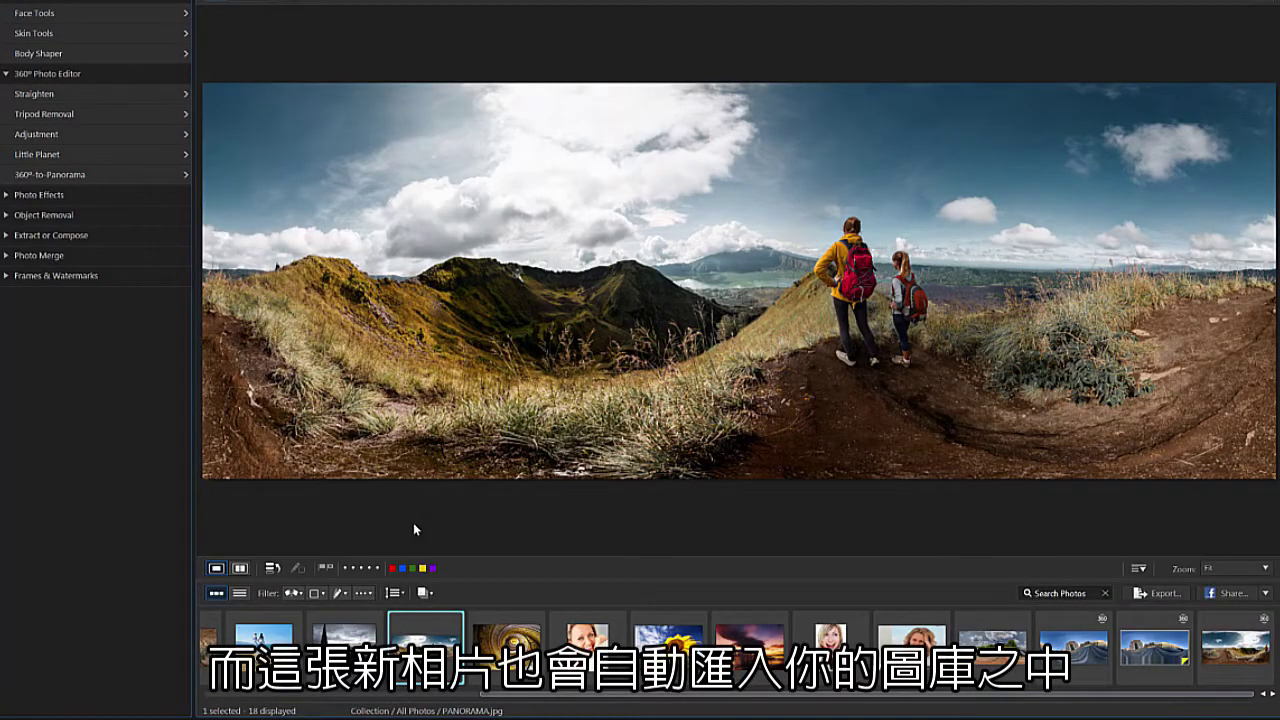